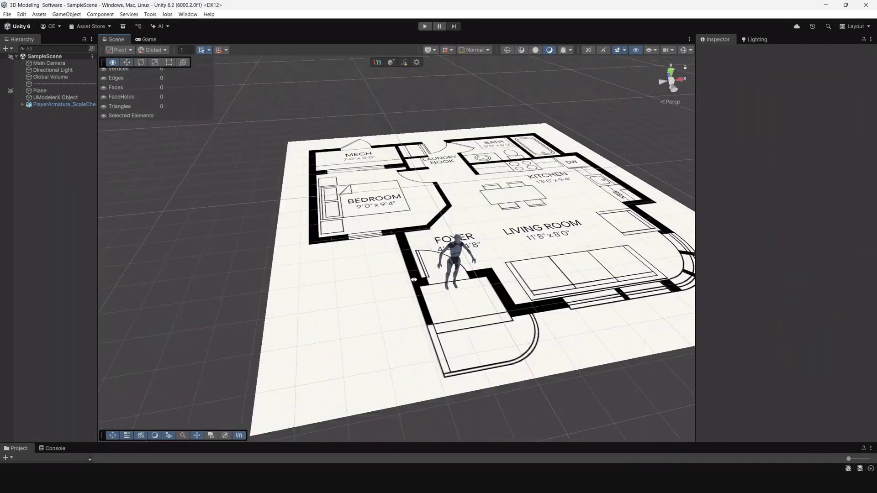
Draw a rectangle on the floor plan over the thick black exterior wall section beside the living room armchair.
{"action": "left_click_drag", "start_coordinate": [267, 259], "coordinate": [359, 260], "text": "alt"}
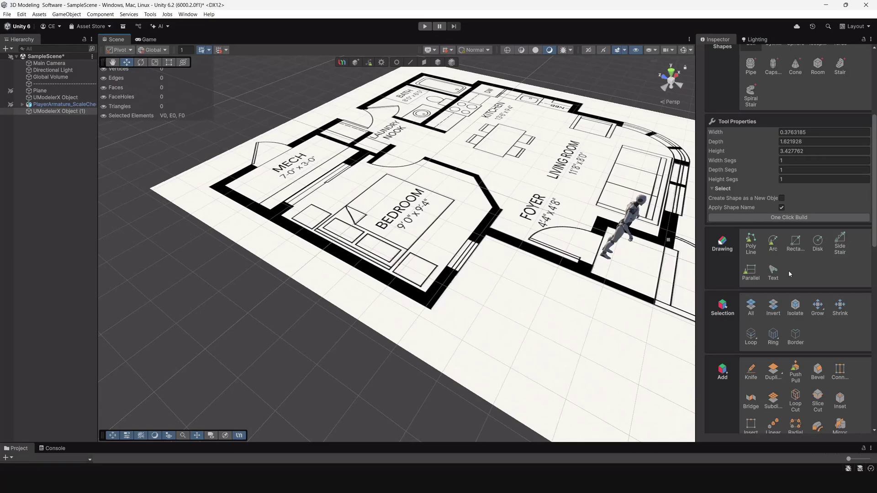
{"action": "left_click", "coordinate": [796, 244]}
{"action": "mouse_move", "coordinate": [539, 269]}
{"action": "left_mouse_down", "text": "alt"}
{"action": "mouse_move", "coordinate": [626, 274]}
{"action": "mouse_move", "coordinate": [462, 278]}
{"action": "mouse_move", "coordinate": [407, 301]}
{"action": "left_mouse_up", "text": "alt"}
{"action": "scroll", "coordinate": [470, 298], "scroll_direction": "up", "scroll_amount": 2}
{"action": "middle_click_drag", "start_coordinate": [407, 301], "coordinate": [390, 316]}
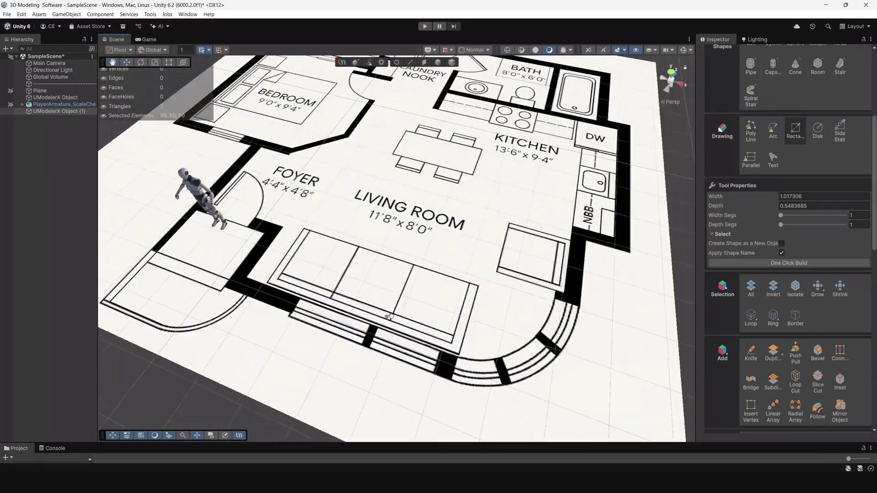
{"action": "left_click_drag", "start_coordinate": [391, 316], "coordinate": [333, 373], "text": "alt"}
Extrude the rectangle's edges along the exterior wall outline from the living room to the kitchen.
{"action": "key", "text": "2"}
{"action": "left_click", "coordinate": [321, 323]}
{"action": "left_click", "coordinate": [333, 333]}
{"action": "left_click_drag", "start_coordinate": [303, 340], "coordinate": [513, 383], "text": "shift"}
{"action": "left_click_drag", "start_coordinate": [526, 415], "coordinate": [527, 415], "text": "shift"}
{"action": "scroll", "coordinate": [512, 365], "scroll_direction": "down", "scroll_amount": 4}
Extend the wall strip around the kitchen's dishwasher corner and along the exterior wall beside the bathtub.
{"action": "left_click_drag", "start_coordinate": [503, 356], "coordinate": [347, 302], "text": "alt"}
{"action": "left_click", "coordinate": [334, 295]}
{"action": "left_click_drag", "start_coordinate": [302, 279], "coordinate": [347, 338], "text": "shift"}
{"action": "left_click_drag", "start_coordinate": [278, 328], "coordinate": [325, 346], "text": "shift"}
{"action": "left_click", "coordinate": [322, 344]}
{"action": "left_click", "coordinate": [350, 331]}
{"action": "left_click_drag", "start_coordinate": [325, 315], "coordinate": [479, 415], "text": "shift"}
{"action": "middle_click_drag", "start_coordinate": [479, 415], "coordinate": [429, 302]}
{"action": "left_click_drag", "start_coordinate": [429, 302], "coordinate": [331, 286], "text": "alt"}
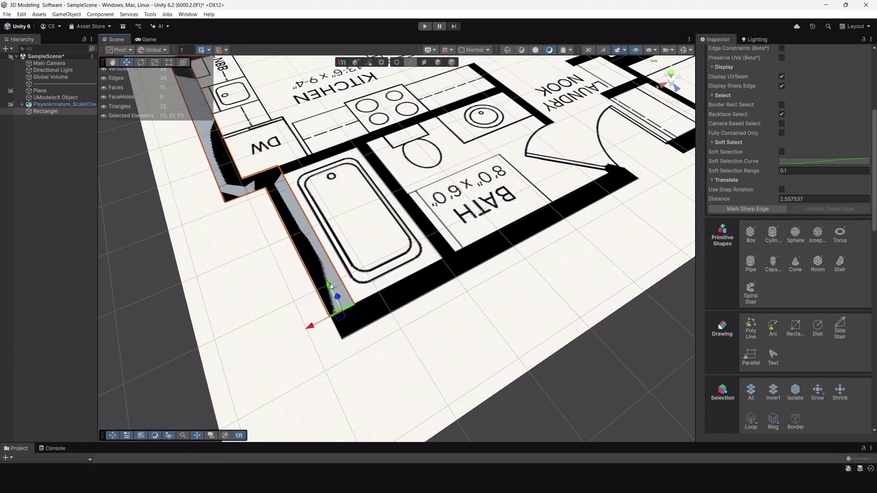
Extrude the strip around the bathtub corner and along the exterior wall past the bath and laundry nook.
{"action": "left_click", "coordinate": [361, 317]}
{"action": "left_click_drag", "start_coordinate": [356, 315], "coordinate": [300, 300], "text": "alt"}
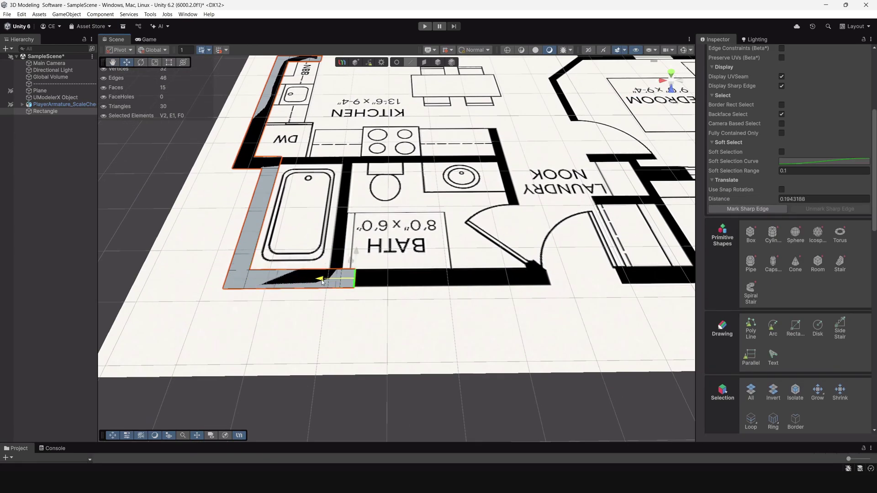
{"action": "middle_click_drag", "start_coordinate": [513, 295], "coordinate": [309, 336]}
{"action": "left_click_drag", "start_coordinate": [385, 337], "coordinate": [386, 337], "text": "shift"}
{"action": "left_click_drag", "start_coordinate": [386, 337], "coordinate": [293, 300], "text": "alt"}
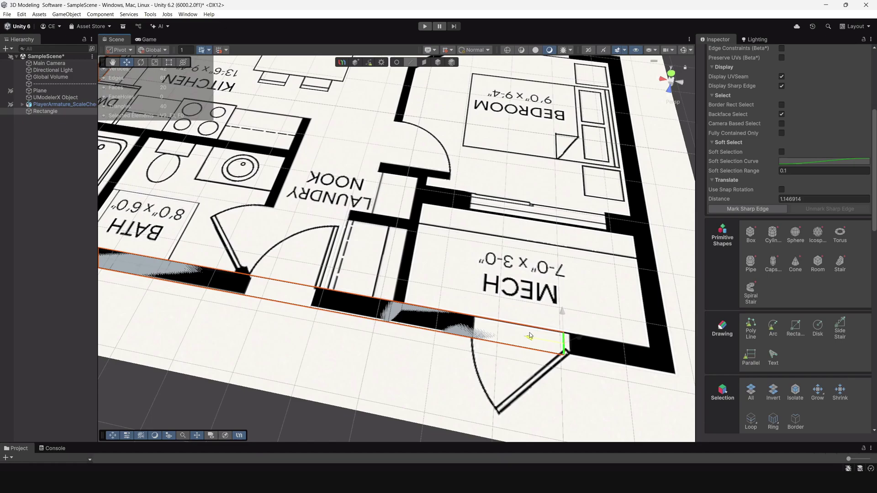
Extrude the strip across the mech room's door opening to the outer corner of the mech room.
{"action": "left_click_drag", "start_coordinate": [530, 335], "coordinate": [535, 337], "text": "shift"}
{"action": "middle_click_drag", "start_coordinate": [649, 373], "coordinate": [523, 329]}
{"action": "left_click_drag", "start_coordinate": [522, 329], "coordinate": [508, 346], "text": "alt"}
{"action": "left_click_drag", "start_coordinate": [393, 324], "coordinate": [471, 343], "text": "shift"}
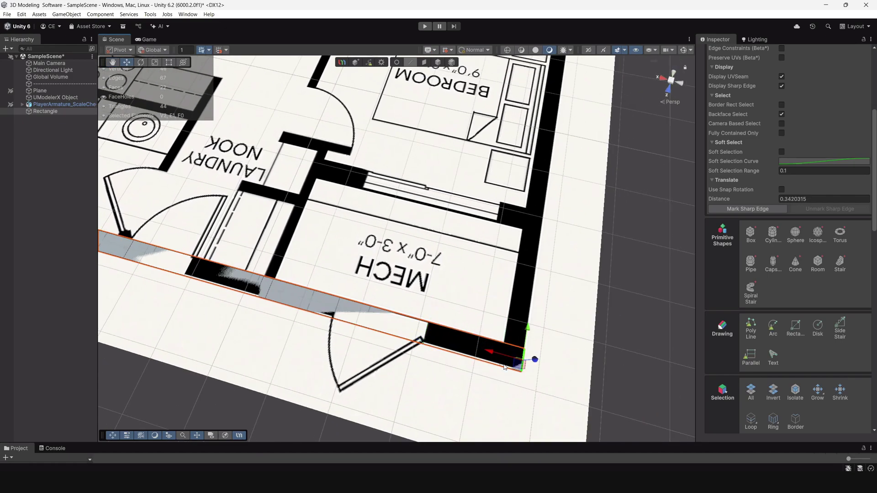
{"action": "left_click_drag", "start_coordinate": [505, 367], "coordinate": [508, 366], "text": "shift"}
Turn the strip at the mech room corner and extrude it along the bedroom's outer wall to the next corner.
{"action": "left_click_drag", "start_coordinate": [508, 366], "coordinate": [339, 303], "text": "alt"}
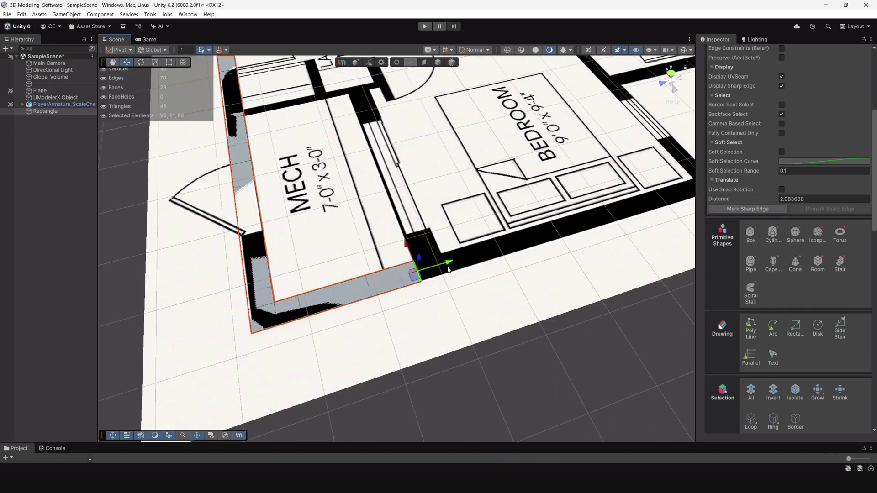
{"action": "left_click_drag", "start_coordinate": [569, 271], "coordinate": [496, 304], "text": "alt"}
{"action": "left_click_drag", "start_coordinate": [372, 326], "coordinate": [457, 319], "text": "shift"}
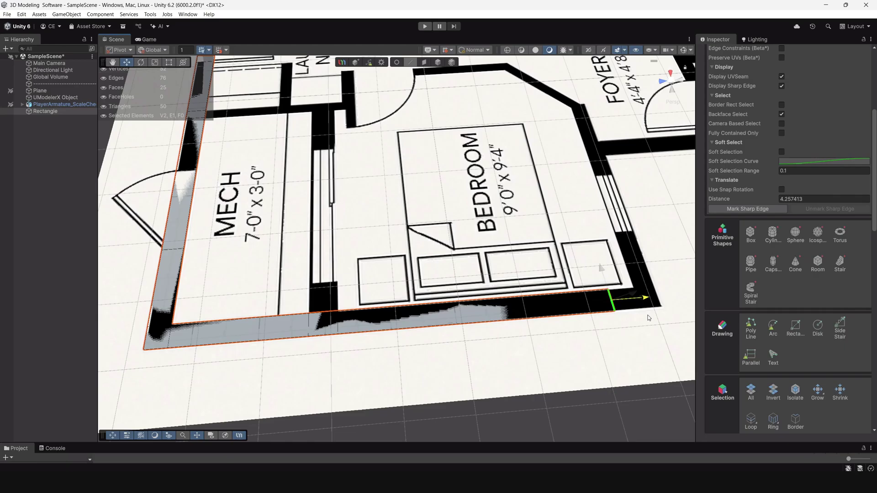
{"action": "left_click_drag", "start_coordinate": [676, 317], "coordinate": [427, 315], "text": "alt"}
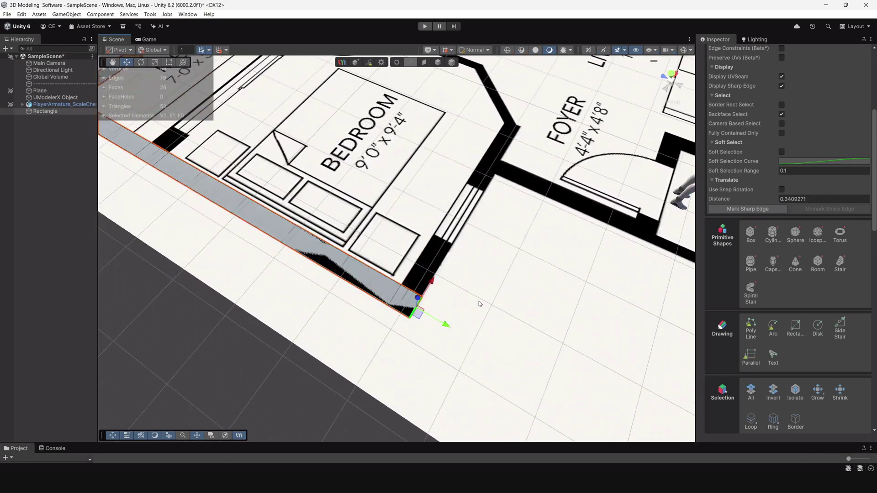
Extrude the strip along the bedroom's window wall to its junction with the foyer wall.
{"action": "left_click_drag", "start_coordinate": [479, 304], "coordinate": [397, 351], "text": "alt"}
{"action": "left_click_drag", "start_coordinate": [488, 277], "coordinate": [552, 224], "text": "shift"}
{"action": "middle_click_drag", "start_coordinate": [551, 225], "coordinate": [241, 329]}
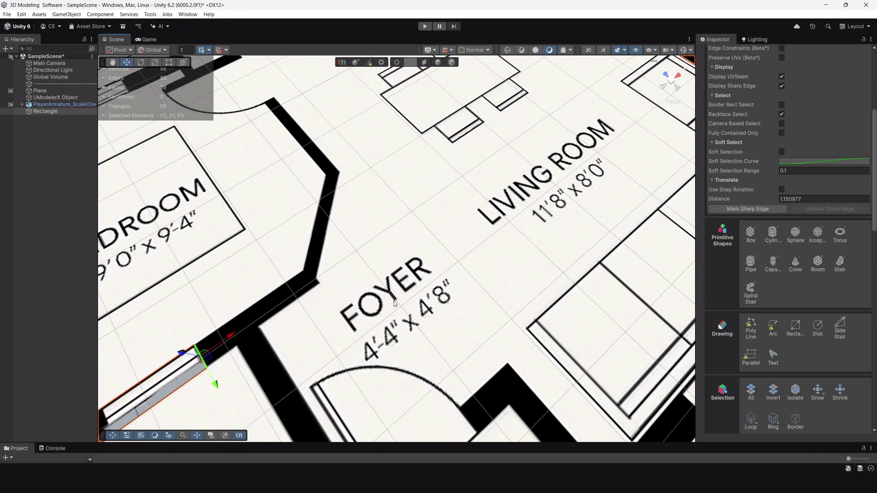
{"action": "scroll", "coordinate": [283, 308], "scroll_direction": "down", "scroll_amount": 4}
{"action": "middle_click_drag", "start_coordinate": [288, 306], "coordinate": [395, 359]}
{"action": "left_click_drag", "start_coordinate": [426, 334], "coordinate": [461, 315], "text": "alt"}
{"action": "scroll", "coordinate": [357, 274], "scroll_direction": "up", "scroll_amount": 3}
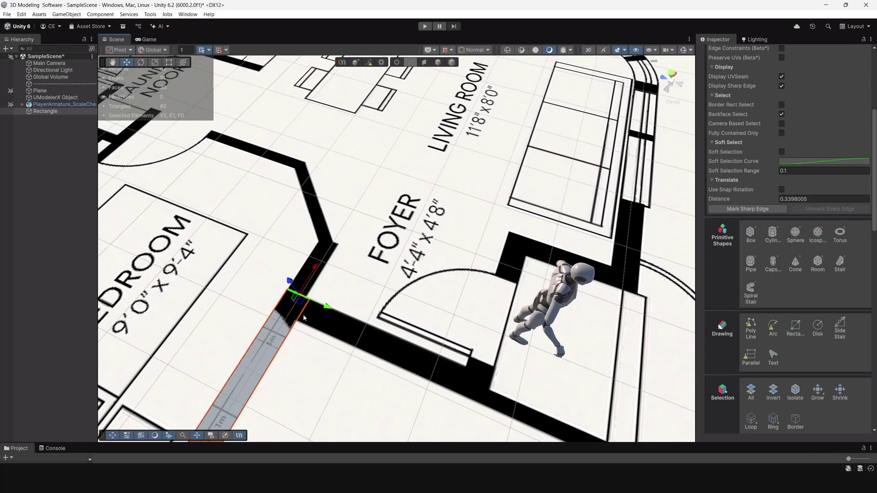
Extrude the strip from the bedroom junction along the foyer's exterior wall to the front door.
{"action": "left_click", "coordinate": [303, 311]}
{"action": "left_click_drag", "start_coordinate": [337, 322], "coordinate": [394, 387], "text": "shift"}
{"action": "left_click", "coordinate": [381, 338]}
{"action": "left_click_drag", "start_coordinate": [411, 326], "coordinate": [413, 325], "text": "shift"}
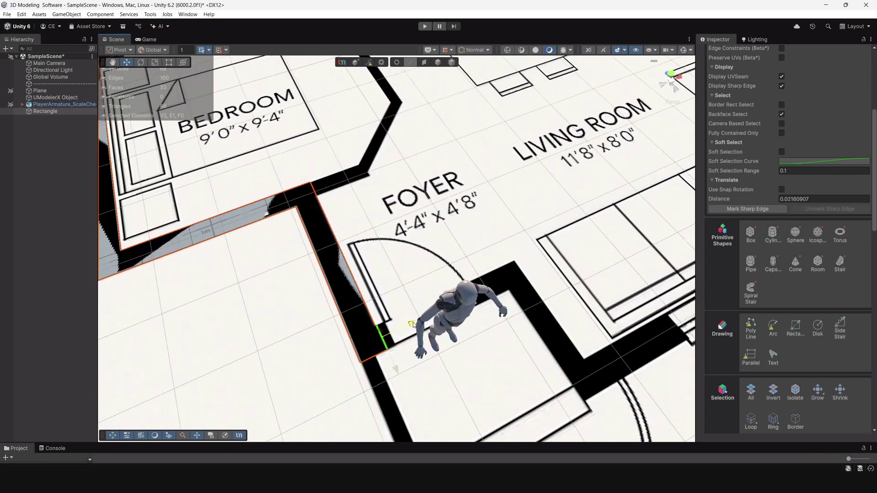
{"action": "left_click_drag", "start_coordinate": [475, 315], "coordinate": [498, 366], "text": "alt"}
Extrude the strip across the front door opening and around the entry corner to the living room windows.
{"action": "scroll", "coordinate": [397, 329], "scroll_direction": "up", "scroll_amount": 2}
{"action": "left_click", "coordinate": [397, 334]}
{"action": "left_click_drag", "start_coordinate": [419, 360], "coordinate": [466, 361], "text": "shift"}
{"action": "left_click_drag", "start_coordinate": [467, 359], "coordinate": [487, 382], "text": "shift"}
{"action": "left_click_drag", "start_coordinate": [487, 382], "coordinate": [421, 319], "text": "alt"}
{"action": "left_click", "coordinate": [304, 322]}
{"action": "scroll", "coordinate": [425, 320], "scroll_direction": "down", "scroll_amount": 3}
{"action": "left_click_drag", "start_coordinate": [425, 320], "coordinate": [487, 187], "text": "alt"}
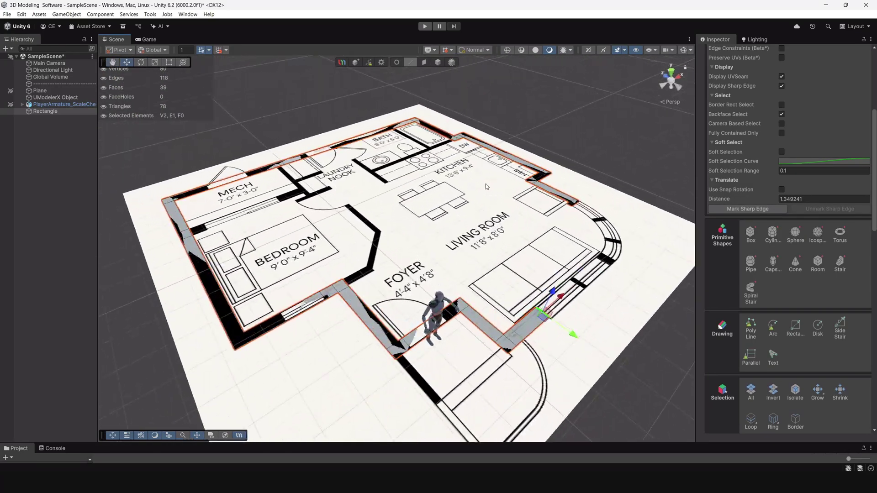
Extrude an interior strip from the exterior wall along the partition between the mech room and laundry nook.
{"action": "left_click", "coordinate": [430, 67]}
{"action": "left_click_drag", "start_coordinate": [412, 182], "coordinate": [481, 230], "text": "alt"}
{"action": "scroll", "coordinate": [320, 197], "scroll_direction": "up", "scroll_amount": 4}
{"action": "left_click_drag", "start_coordinate": [320, 197], "coordinate": [361, 205], "text": "alt"}
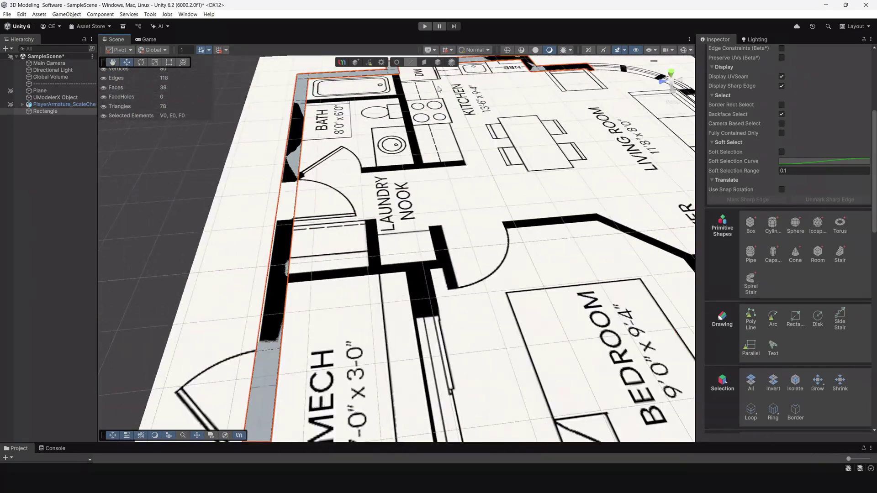
{"action": "key", "text": "3"}
{"action": "scroll", "coordinate": [286, 280], "scroll_direction": "up", "scroll_amount": 3}
{"action": "left_click_drag", "start_coordinate": [287, 280], "coordinate": [523, 270], "text": "alt"}
{"action": "key", "text": "2"}
{"action": "left_click", "coordinate": [370, 305]}
{"action": "scroll", "coordinate": [424, 289], "scroll_direction": "up", "scroll_amount": 3}
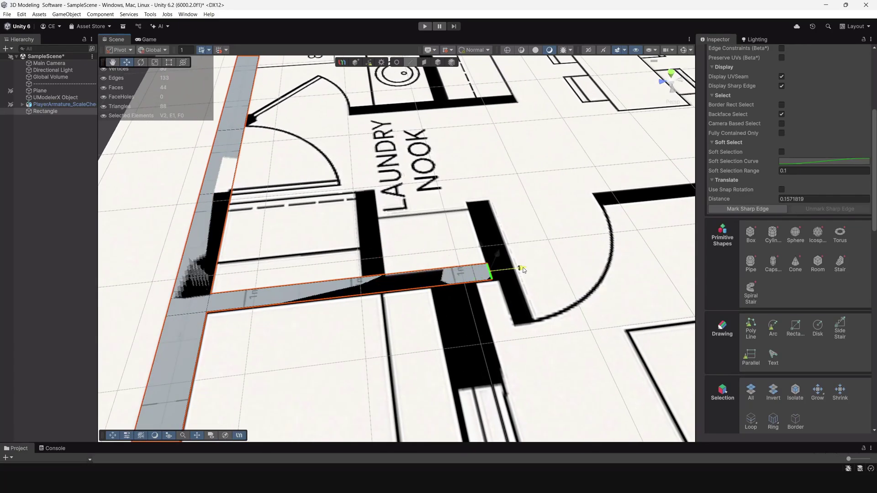
Extrude the wall segments at both ends of the sliding doors between the mech room and bedroom.
{"action": "left_click_drag", "start_coordinate": [446, 292], "coordinate": [423, 191], "text": "alt"}
{"action": "left_click", "coordinate": [522, 298]}
{"action": "middle_click_drag", "start_coordinate": [607, 304], "coordinate": [434, 313]}
{"action": "left_click_drag", "start_coordinate": [435, 314], "coordinate": [432, 286], "text": "alt"}
{"action": "left_click", "coordinate": [361, 254]}
{"action": "left_click_drag", "start_coordinate": [348, 242], "coordinate": [406, 309], "text": "shift"}
{"action": "scroll", "coordinate": [406, 309], "scroll_direction": "down", "scroll_amount": 5}
{"action": "left_click_drag", "start_coordinate": [406, 309], "coordinate": [498, 286], "text": "alt"}
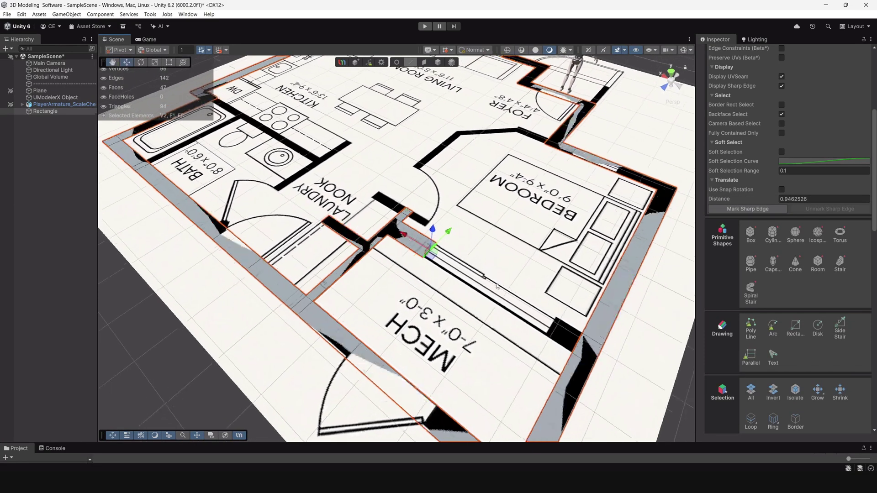
{"action": "left_click", "coordinate": [577, 344]}
{"action": "left_click_drag", "start_coordinate": [553, 326], "coordinate": [526, 309], "text": "shift"}
Extrude the remaining short partitions around the laundry nook to follow the plan.
{"action": "scroll", "coordinate": [407, 211], "scroll_direction": "up", "scroll_amount": 6}
{"action": "left_click_drag", "start_coordinate": [407, 212], "coordinate": [377, 224], "text": "alt"}
{"action": "left_click", "coordinate": [405, 213]}
{"action": "left_click_drag", "start_coordinate": [384, 193], "coordinate": [297, 243], "text": "shift"}
{"action": "scroll", "coordinate": [425, 230], "scroll_direction": "down", "scroll_amount": 6}
{"action": "left_click_drag", "start_coordinate": [470, 260], "coordinate": [439, 256], "text": "alt"}
{"action": "left_click", "coordinate": [371, 290]}
{"action": "left_click_drag", "start_coordinate": [402, 282], "coordinate": [466, 268], "text": "shift"}
{"action": "scroll", "coordinate": [467, 268], "scroll_direction": "down", "scroll_amount": 6}
{"action": "left_click_drag", "start_coordinate": [466, 268], "coordinate": [566, 247], "text": "alt"}
{"action": "scroll", "coordinate": [539, 201], "scroll_direction": "up", "scroll_amount": 6}
{"action": "scroll", "coordinate": [439, 238], "scroll_direction": "down", "scroll_amount": 6}
Select all faces of the wall footprint and extrude them upward about 3.27 m.
{"action": "left_click", "coordinate": [424, 62]}
{"action": "scroll", "coordinate": [411, 206], "scroll_direction": "down", "scroll_amount": 3}
{"action": "left_click_drag", "start_coordinate": [247, 158], "coordinate": [271, 131], "text": "alt"}
{"action": "left_click_drag", "start_coordinate": [494, 128], "coordinate": [292, 183], "text": "shift"}
{"action": "scroll", "coordinate": [411, 229], "scroll_direction": "up", "scroll_amount": 5}
{"action": "left_click_drag", "start_coordinate": [366, 319], "coordinate": [452, 397], "text": "alt"}
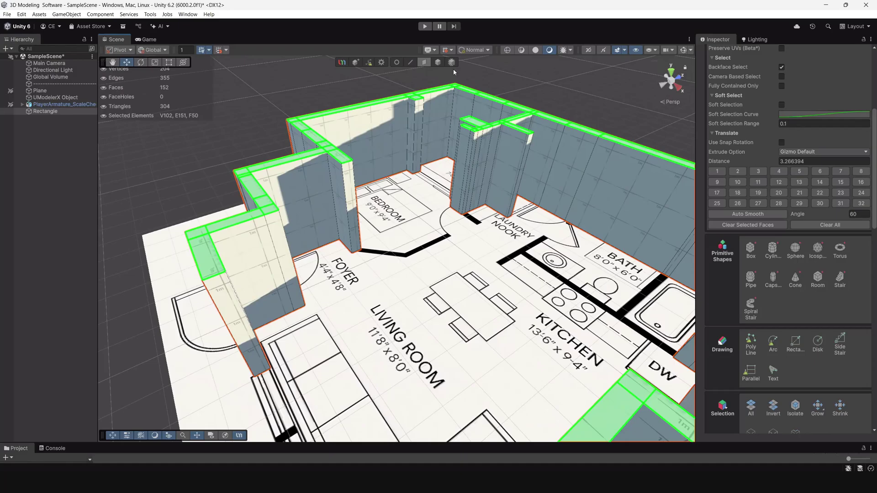
Create a new object and trace the bedroom's angled wall beside the foyer as a closed Poly Line outline.
{"action": "left_click", "coordinate": [455, 402]}
{"action": "left_click", "coordinate": [390, 62]}
{"action": "left_click", "coordinate": [751, 317]}
{"action": "scroll", "coordinate": [408, 258], "scroll_direction": "up", "scroll_amount": 3}
{"action": "scroll", "coordinate": [483, 269], "scroll_direction": "up", "scroll_amount": 3}
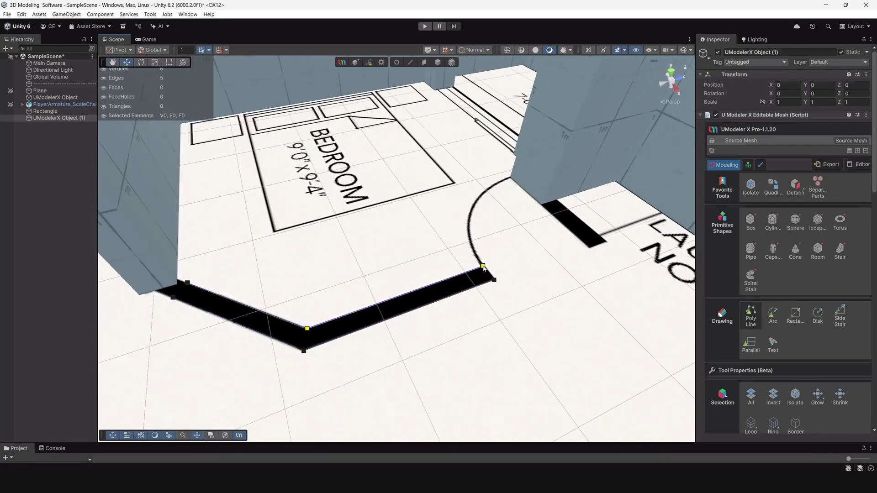
{"action": "left_click", "coordinate": [494, 280]}
Move the angled wall footprint's end edge to meet the existing wall by the foyer.
{"action": "key", "text": "3"}
{"action": "left_click", "coordinate": [261, 324]}
{"action": "left_click_drag", "start_coordinate": [261, 324], "coordinate": [420, 259], "text": "alt"}
{"action": "key", "text": "2"}
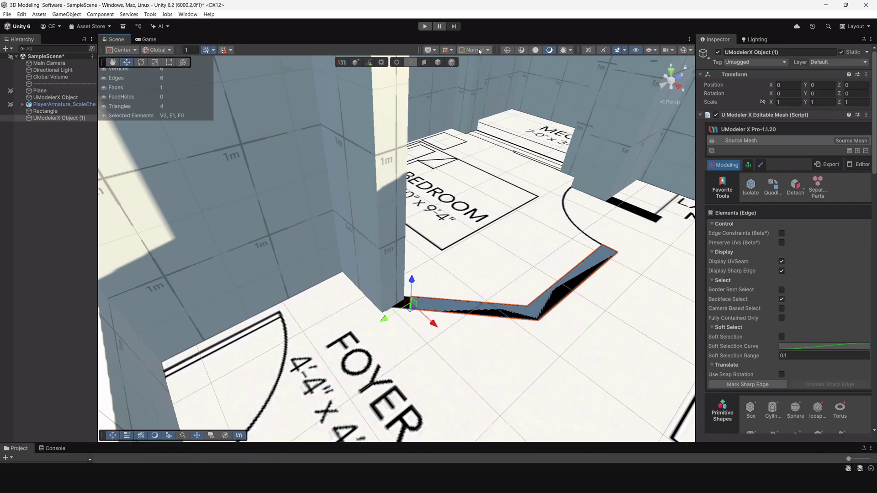
{"action": "left_click_drag", "start_coordinate": [399, 311], "coordinate": [400, 310]}
Extrude the angled bedroom wall's face upward to the height of the other walls.
{"action": "scroll", "coordinate": [400, 310], "scroll_direction": "down", "scroll_amount": 4}
{"action": "key", "text": "3"}
{"action": "left_click", "coordinate": [471, 286]}
{"action": "middle_click_drag", "start_coordinate": [470, 286], "coordinate": [422, 345]}
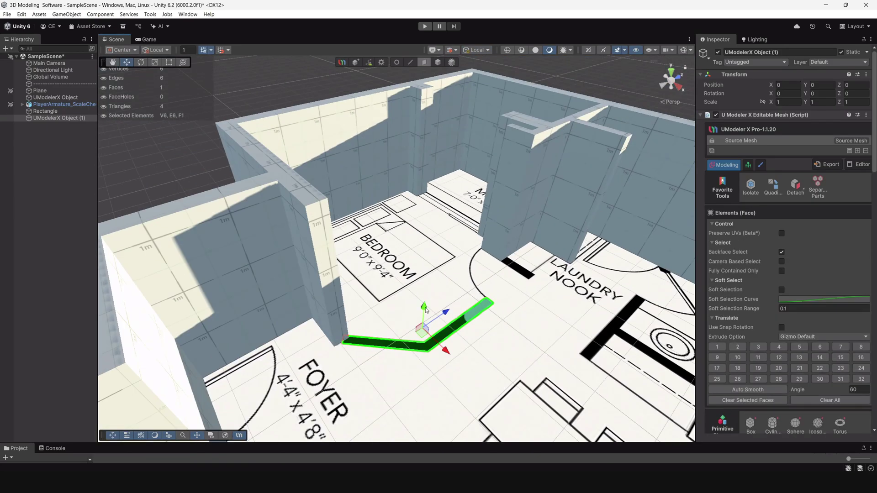
{"action": "left_click_drag", "start_coordinate": [445, 312], "coordinate": [435, 162], "text": "shift"}
{"action": "left_click_drag", "start_coordinate": [493, 279], "coordinate": [562, 238], "text": "alt"}
{"action": "scroll", "coordinate": [529, 302], "scroll_direction": "down", "scroll_amount": 5}
{"action": "scroll", "coordinate": [529, 286], "scroll_direction": "up", "scroll_amount": 5}
{"action": "key", "text": "3"}
Create a new object and draw a rectangle over the partition wall between the bath and kitchen.
{"action": "left_click", "coordinate": [355, 62]}
{"action": "left_click", "coordinate": [795, 315]}
{"action": "left_click_drag", "start_coordinate": [494, 327], "coordinate": [527, 270], "text": "alt"}
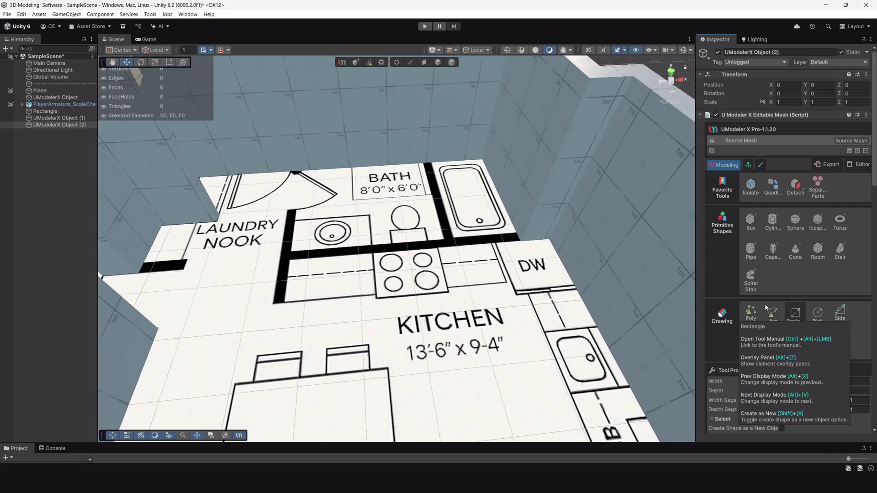
{"action": "left_click_drag", "start_coordinate": [572, 237], "coordinate": [525, 268], "text": "alt"}
{"action": "scroll", "coordinate": [524, 268], "scroll_direction": "up", "scroll_amount": 3}
Extrude the rectangle's edges along the bath and kitchen partition and both ways along its crossing end wall.
{"action": "key", "text": "2"}
{"action": "left_click", "coordinate": [418, 269]}
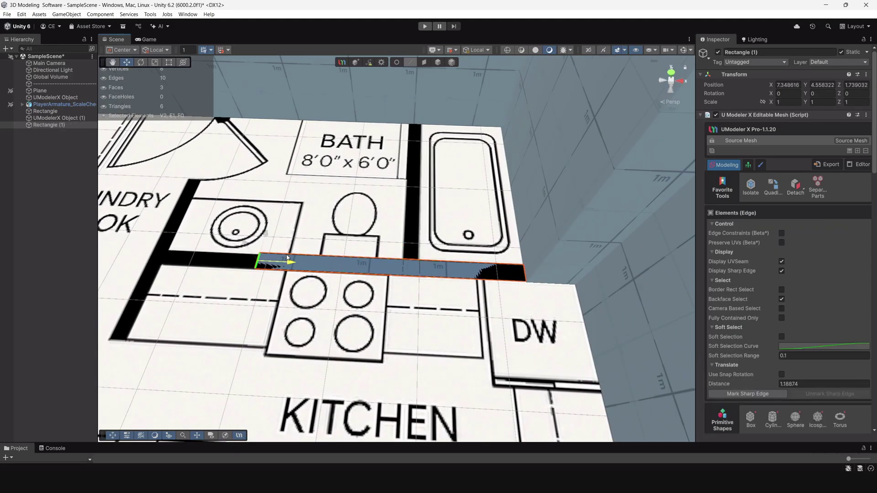
{"action": "left_click", "coordinate": [166, 269]}
{"action": "middle_click_drag", "start_coordinate": [167, 268], "coordinate": [246, 225]}
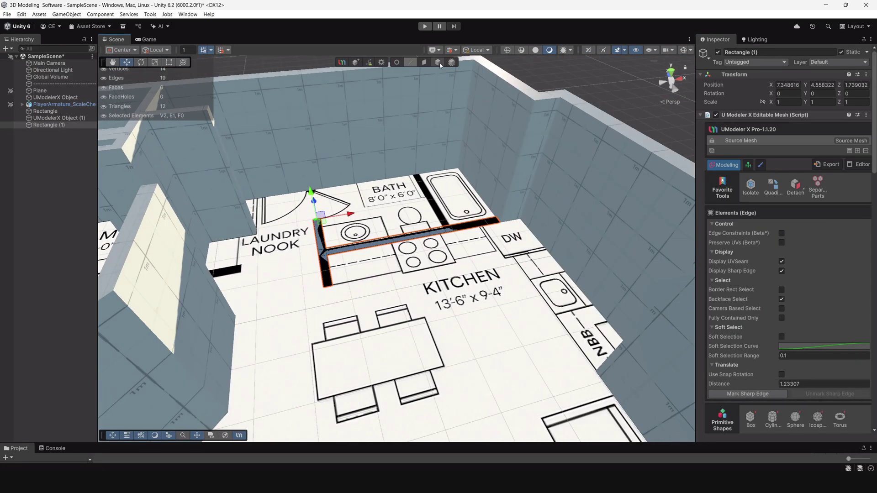
Select the bath and kitchen partition faces and extrude them upward about 3.26 m.
{"action": "left_click_drag", "start_coordinate": [393, 228], "coordinate": [518, 114]}
{"action": "scroll", "coordinate": [424, 134], "scroll_direction": "down", "scroll_amount": 5}
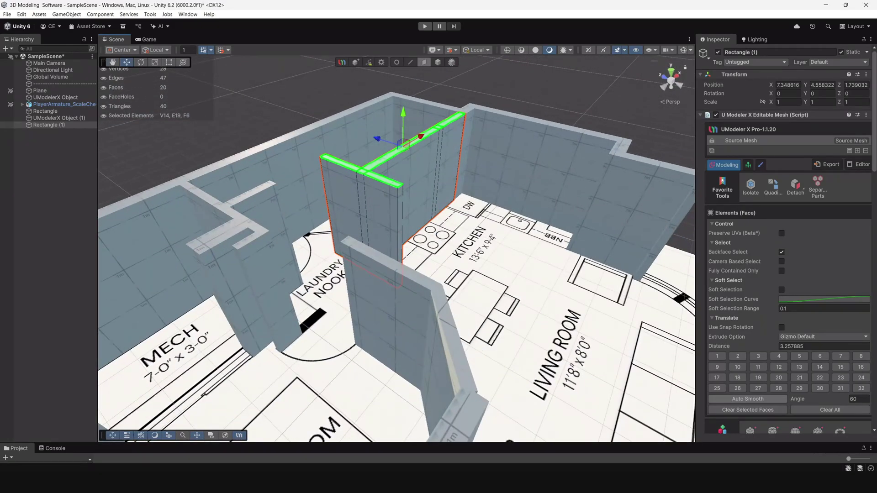
{"action": "left_click_drag", "start_coordinate": [539, 284], "coordinate": [315, 256], "text": "alt"}
{"action": "scroll", "coordinate": [315, 256], "scroll_direction": "down", "scroll_amount": 3}
Switch to object selection and select the exterior walls object.
{"action": "key", "text": "4"}
{"action": "left_click", "coordinate": [438, 274]}
{"action": "left_click_drag", "start_coordinate": [438, 274], "coordinate": [401, 220], "text": "alt"}
{"action": "scroll", "coordinate": [401, 220], "scroll_direction": "down", "scroll_amount": 3}
{"action": "left_click", "coordinate": [402, 220]}
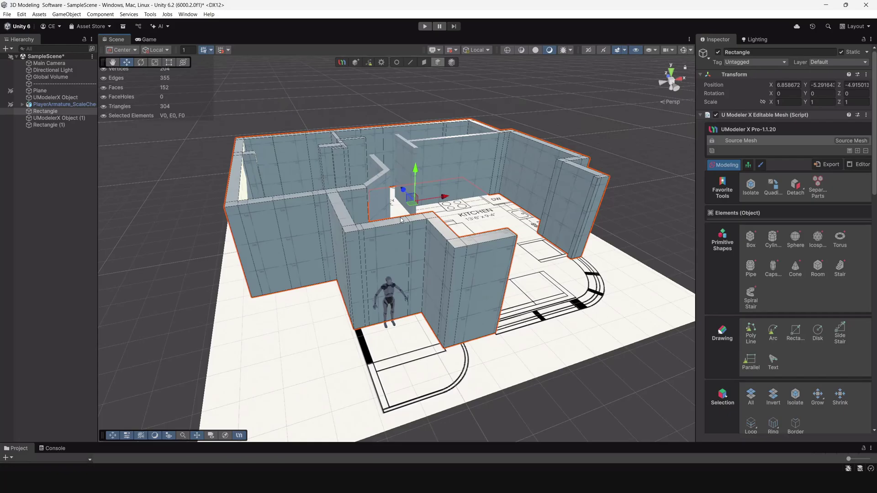
Set the modeling wireframe thickness to 2.28 in the UModelerX preferences.
{"action": "scroll", "coordinate": [411, 228], "scroll_direction": "up", "scroll_amount": 3}
{"action": "left_click_drag", "start_coordinate": [356, 259], "coordinate": [483, 313], "text": "alt"}
{"action": "left_click", "coordinate": [503, 194]}
{"action": "left_click", "coordinate": [544, 133]}
{"action": "left_click", "coordinate": [718, 53]}
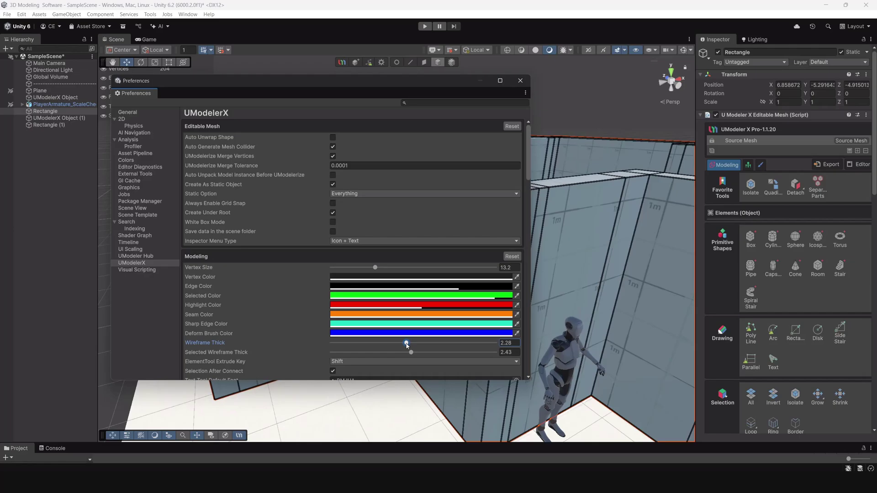
{"action": "left_click", "coordinate": [522, 85]}
Outline the bedroom window with Poly Line on the wall beside the foyer and Push Pull its face through the wall.
{"action": "left_click_drag", "start_coordinate": [491, 213], "coordinate": [433, 237], "text": "alt"}
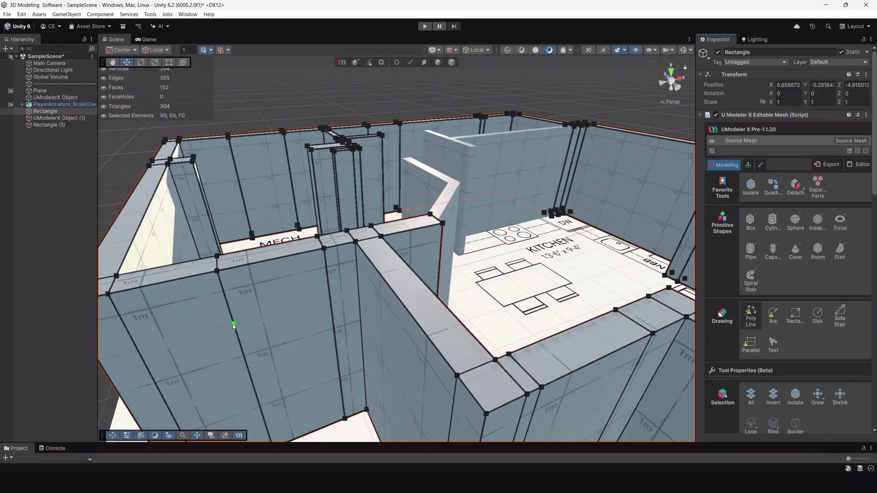
{"action": "right_click_drag", "start_coordinate": [348, 313], "coordinate": [357, 333]}
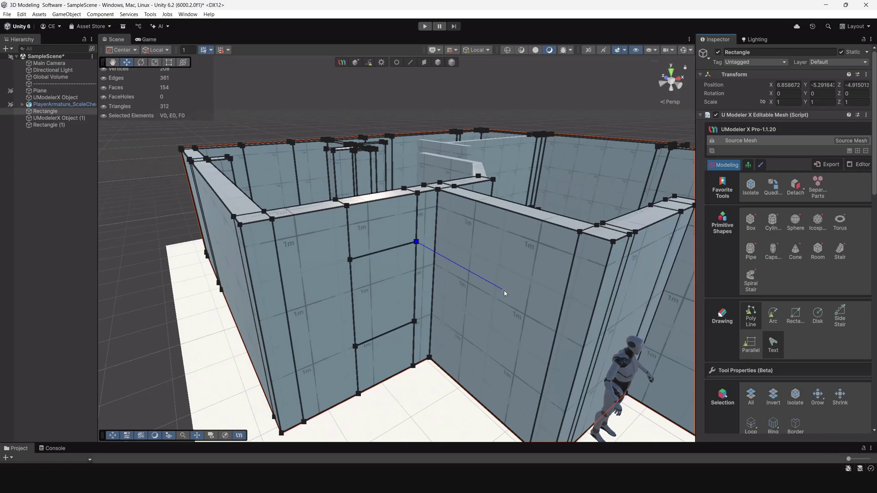
{"action": "scroll", "coordinate": [788, 274], "scroll_direction": "down", "scroll_amount": 3}
{"action": "left_click", "coordinate": [795, 328]}
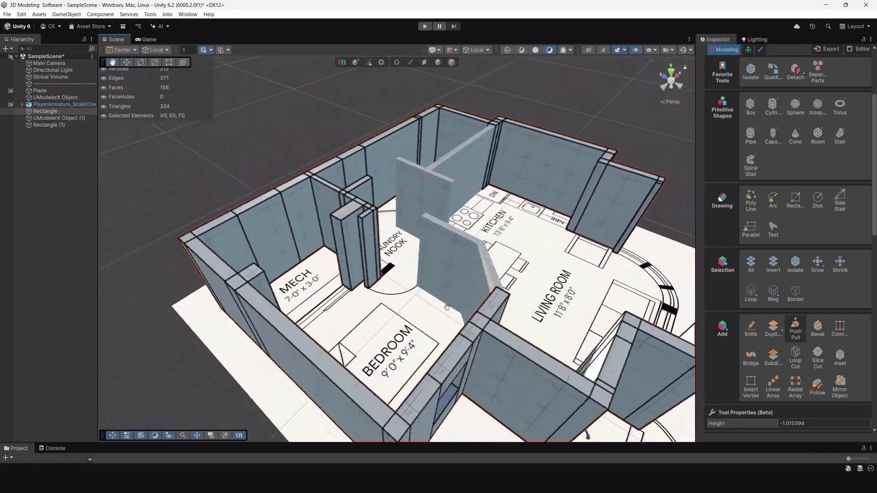
Outline and cut a second window opening in the exterior wall on the bath and laundry side.
{"action": "middle_click_drag", "start_coordinate": [448, 307], "coordinate": [434, 301]}
{"action": "left_click_drag", "start_coordinate": [435, 301], "coordinate": [640, 255], "text": "alt"}
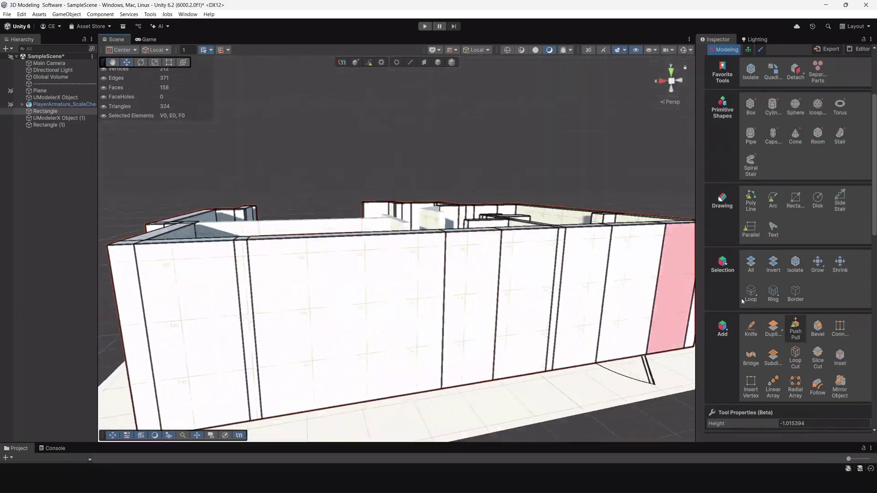
{"action": "left_click", "coordinate": [750, 201]}
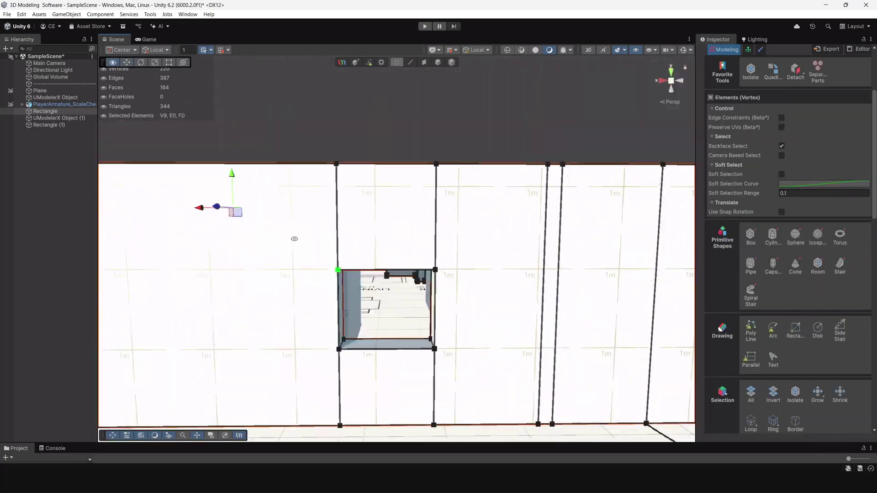
Select all corner vertices of the second window opening and move the opening higher on the wall.
{"action": "left_click", "coordinate": [353, 210]}
{"action": "left_click_drag", "start_coordinate": [295, 239], "coordinate": [320, 242], "text": "alt"}
{"action": "left_click", "coordinate": [398, 241], "text": "shift"}
{"action": "left_click_drag", "start_coordinate": [398, 241], "coordinate": [457, 182], "text": "alt"}
{"action": "left_click", "coordinate": [500, 172], "text": "shift"}
{"action": "left_click_drag", "start_coordinate": [354, 301], "coordinate": [406, 335], "text": "alt"}
{"action": "left_click_drag", "start_coordinate": [352, 265], "coordinate": [381, 267], "text": "alt"}
{"action": "scroll", "coordinate": [381, 267], "scroll_direction": "down", "scroll_amount": 3}
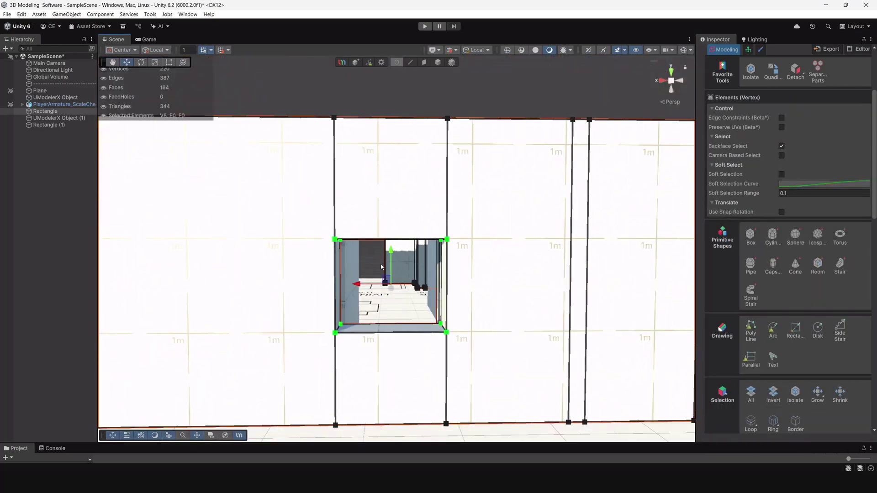
{"action": "left_click_drag", "start_coordinate": [400, 215], "coordinate": [399, 162]}
Draw a window rectangle about 1.42 by 2.67 m on the kitchen's exterior wall.
{"action": "scroll", "coordinate": [400, 174], "scroll_direction": "down", "scroll_amount": 8}
{"action": "left_click_drag", "start_coordinate": [400, 183], "coordinate": [439, 311], "text": "alt"}
{"action": "middle_click_drag", "start_coordinate": [411, 293], "coordinate": [351, 349]}
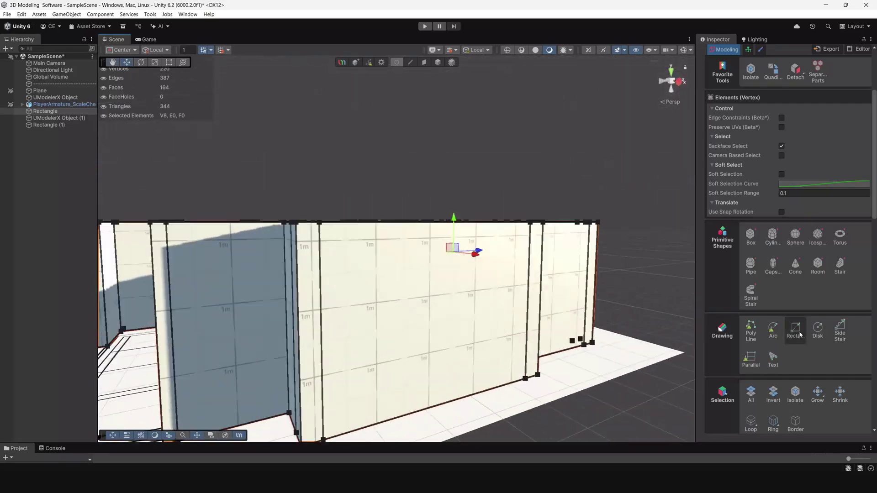
{"action": "left_click_drag", "start_coordinate": [377, 270], "coordinate": [486, 325]}
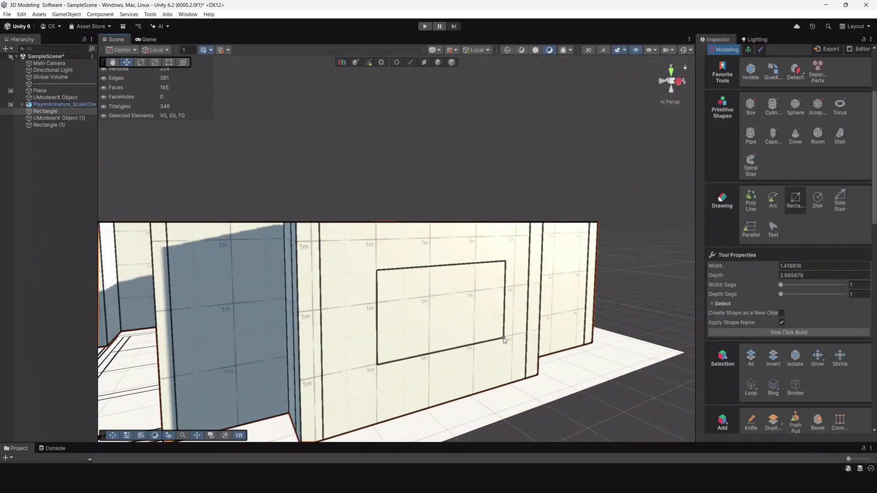
Push Pull the window rectangle through the kitchen's exterior wall to cut the opening.
{"action": "left_click", "coordinate": [791, 423]}
{"action": "left_click_drag", "start_coordinate": [437, 298], "coordinate": [425, 284]}
{"action": "left_click_drag", "start_coordinate": [425, 284], "coordinate": [422, 331], "text": "alt"}
Draw a Poly Line across the foyer entrance wall above the character's head and Push Pull the door face through the wall.
{"action": "scroll", "coordinate": [440, 314], "scroll_direction": "down", "scroll_amount": 5}
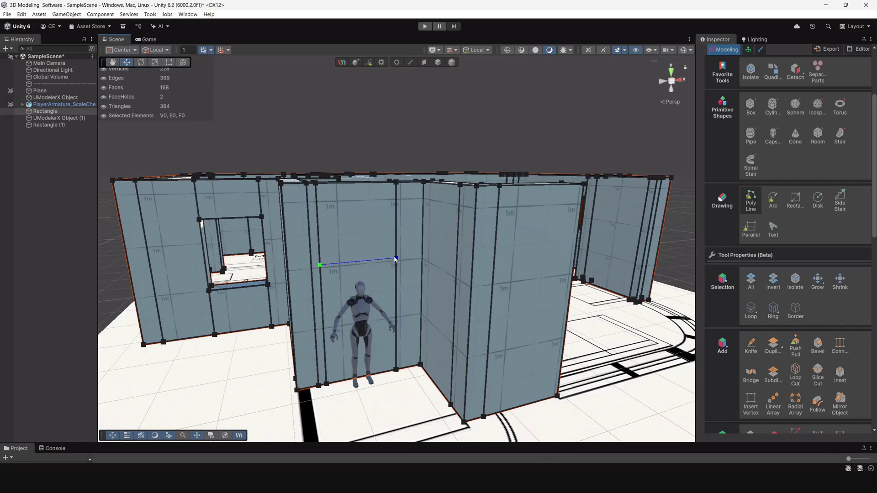
{"action": "left_click", "coordinate": [396, 259]}
{"action": "left_click", "coordinate": [795, 345]}
{"action": "left_click_drag", "start_coordinate": [377, 306], "coordinate": [384, 287]}
{"action": "mouse_move", "coordinate": [411, 302]}
{"action": "left_mouse_down", "text": "alt"}
{"action": "mouse_move", "coordinate": [499, 319]}
{"action": "mouse_move", "coordinate": [418, 260]}
{"action": "mouse_move", "coordinate": [424, 295]}
{"action": "left_mouse_up", "text": "alt"}
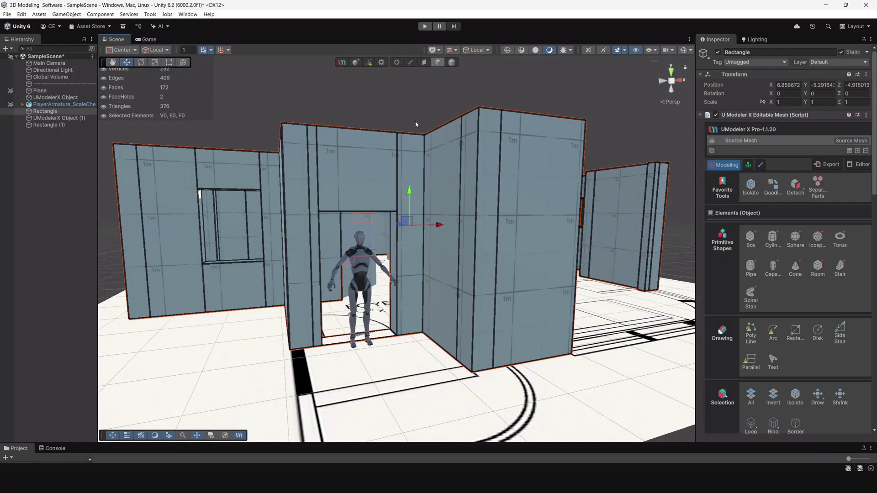
{"action": "key", "text": "3"}
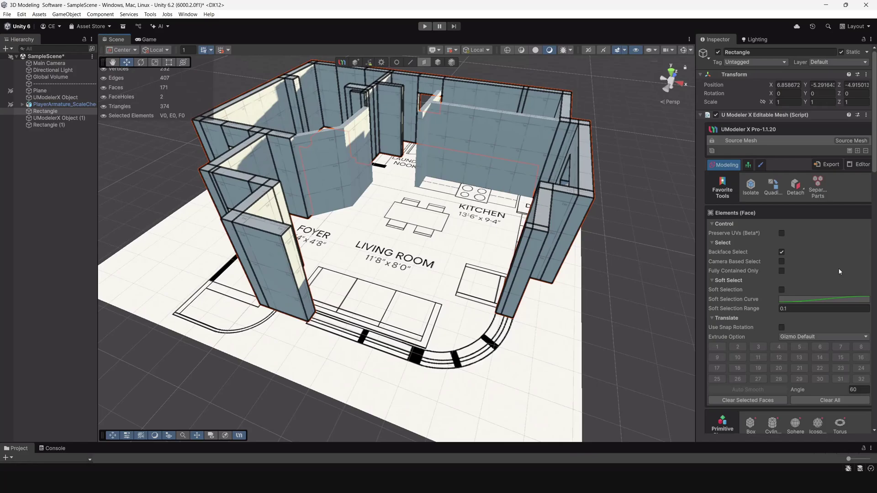
{"action": "scroll", "coordinate": [840, 272], "scroll_direction": "down", "scroll_amount": 6}
{"action": "left_click", "coordinate": [774, 315]}
{"action": "key", "text": "ctrl+z"}
Create a separate UModeler X object and draw an arc along the living room's curved corner wall on the plan.
{"action": "left_click", "coordinate": [49, 219]}
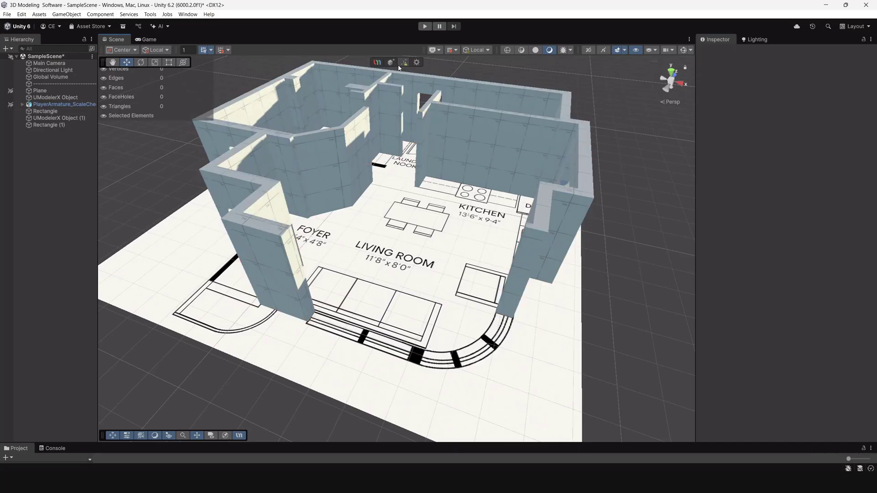
{"action": "left_click", "coordinate": [397, 62]}
{"action": "left_click", "coordinate": [773, 316]}
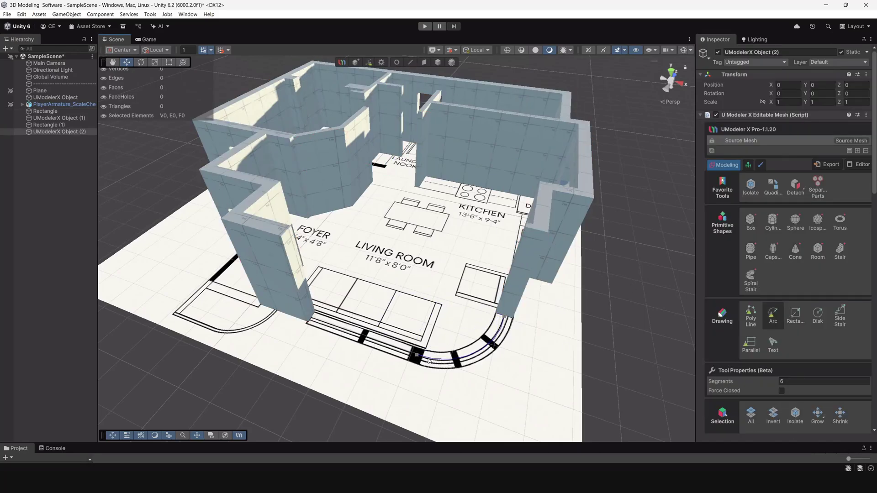
{"action": "key", "text": "Escape"}
{"action": "scroll", "coordinate": [428, 230], "scroll_direction": "up", "scroll_amount": 2}
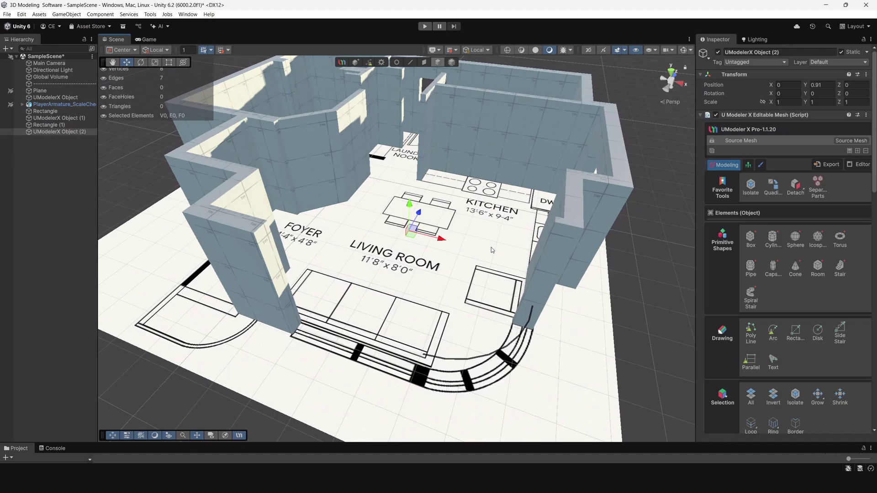
Move the arc object's pivot to the arc with the Pivot tool.
{"action": "scroll", "coordinate": [808, 273], "scroll_direction": "down", "scroll_amount": 10}
{"action": "left_click", "coordinate": [773, 297]}
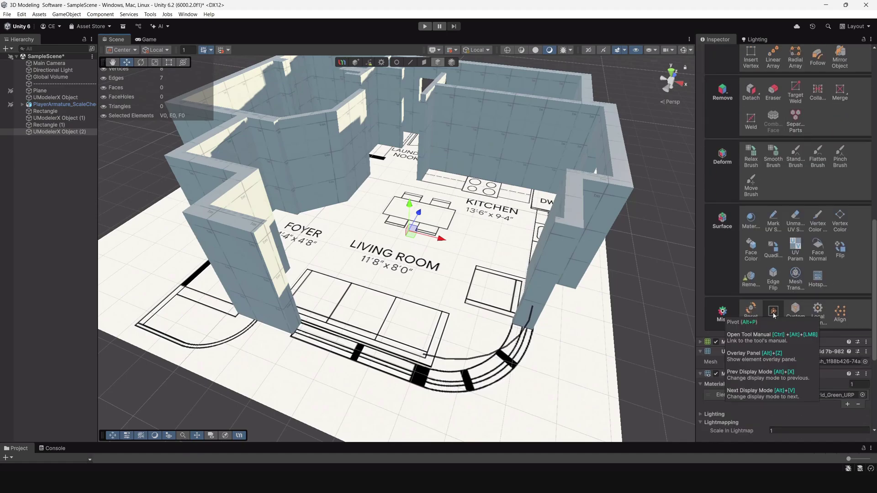
{"action": "left_click", "coordinate": [439, 64]}
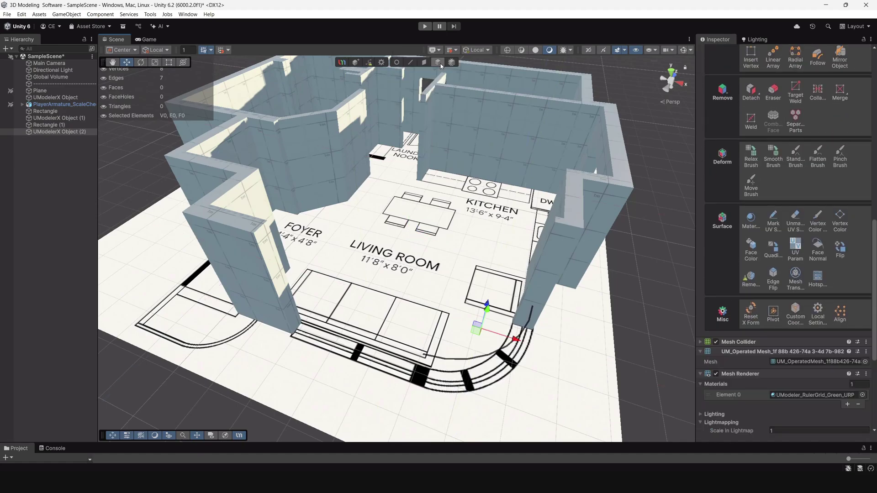
Create a new UModeler X object and start a Box for the living room's curved window wall.
{"action": "scroll", "coordinate": [458, 97], "scroll_direction": "down", "scroll_amount": 3}
{"action": "left_click_drag", "start_coordinate": [517, 249], "coordinate": [438, 254], "text": "alt"}
{"action": "scroll", "coordinate": [609, 178], "scroll_direction": "up", "scroll_amount": 3}
{"action": "right_click_drag", "start_coordinate": [463, 121], "coordinate": [442, 261]}
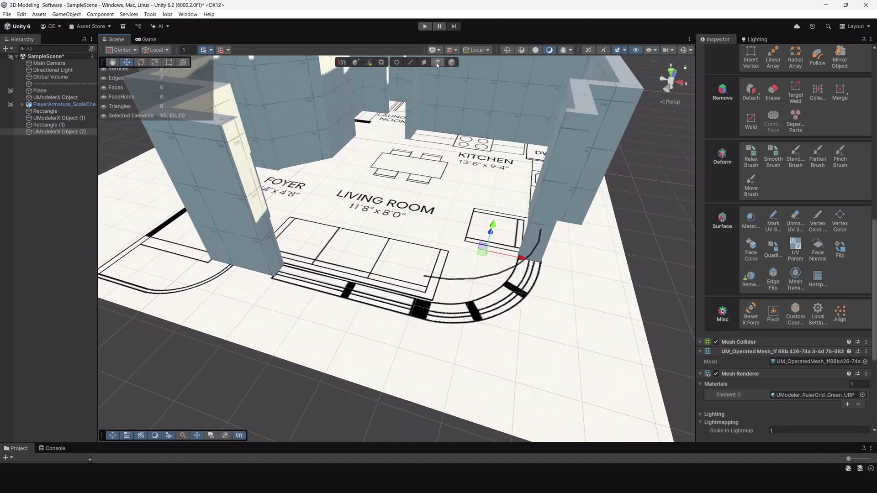
{"action": "left_click", "coordinate": [568, 271]}
{"action": "left_click", "coordinate": [390, 63]}
{"action": "key", "text": "b"}
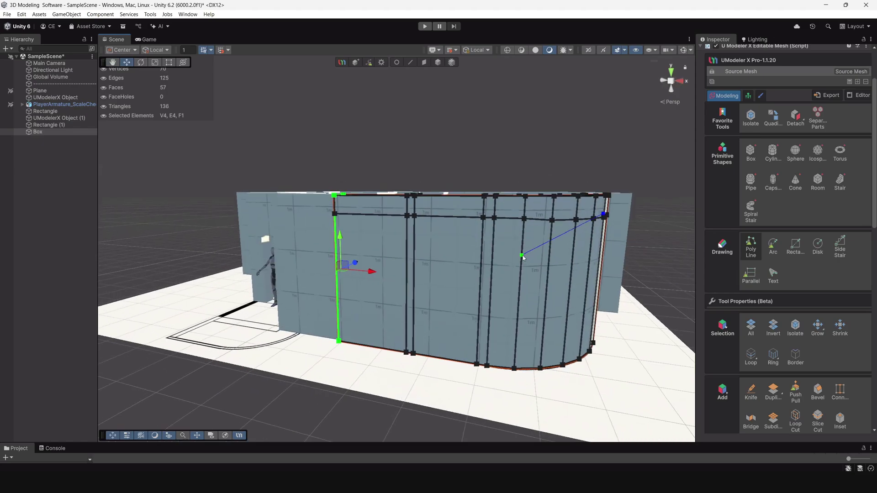
Merge the neighbouring duplicate vertices on the line drawn across the upper part of the curved wall.
{"action": "left_click", "coordinate": [480, 210]}
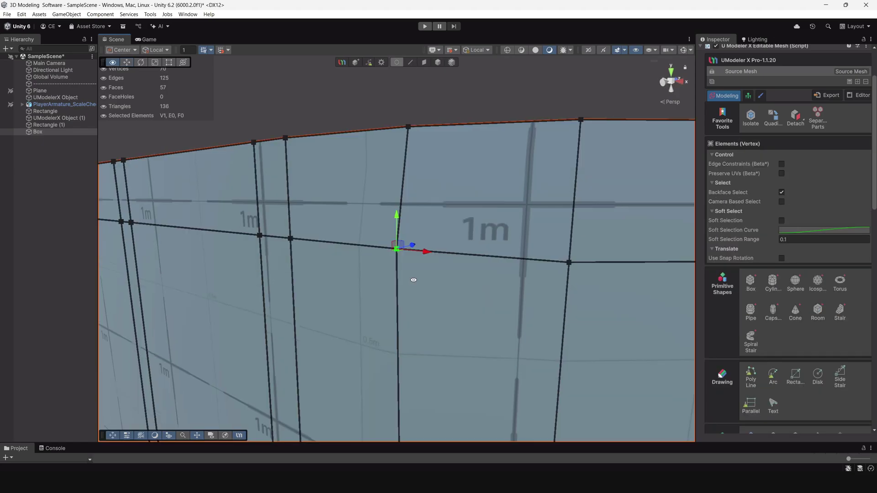
{"action": "left_click_drag", "start_coordinate": [413, 280], "coordinate": [392, 276], "text": "alt"}
{"action": "left_click_drag", "start_coordinate": [411, 259], "coordinate": [388, 235]}
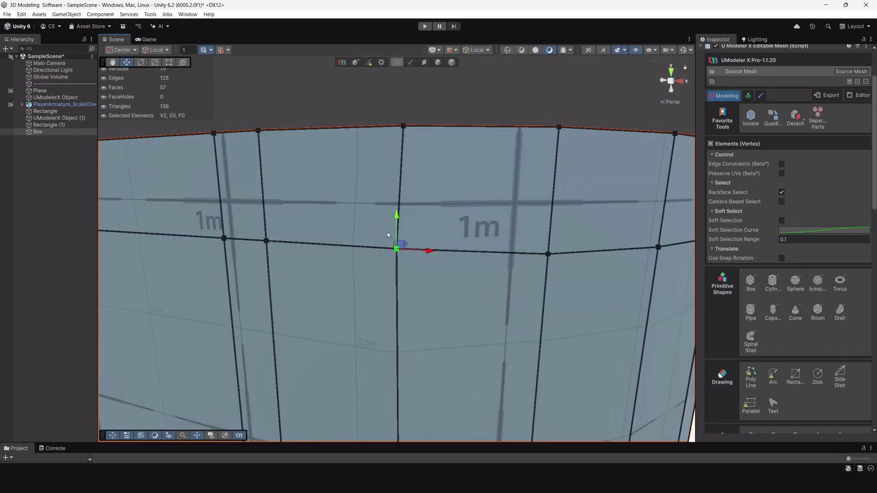
{"action": "left_click_drag", "start_coordinate": [393, 275], "coordinate": [383, 280], "text": "alt"}
{"action": "scroll", "coordinate": [795, 306], "scroll_direction": "down", "scroll_amount": 20}
{"action": "scroll", "coordinate": [795, 306], "scroll_direction": "up", "scroll_amount": 1}
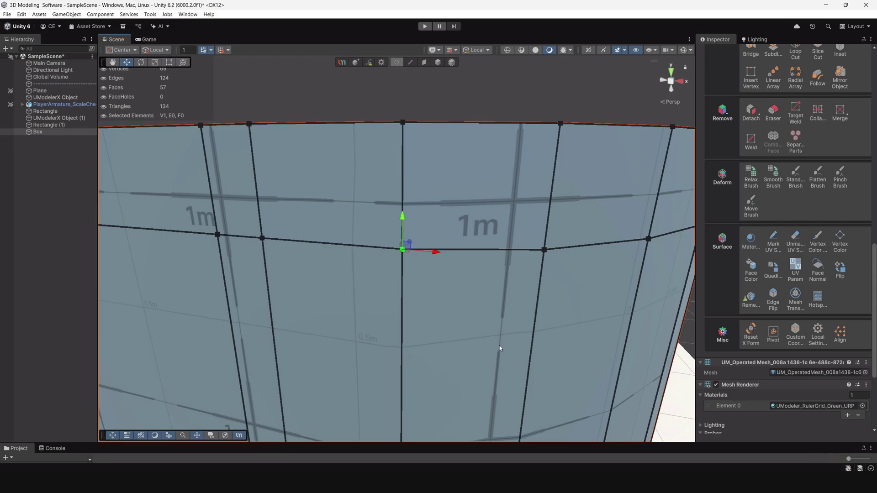
{"action": "scroll", "coordinate": [495, 278], "scroll_direction": "down", "scroll_amount": 5}
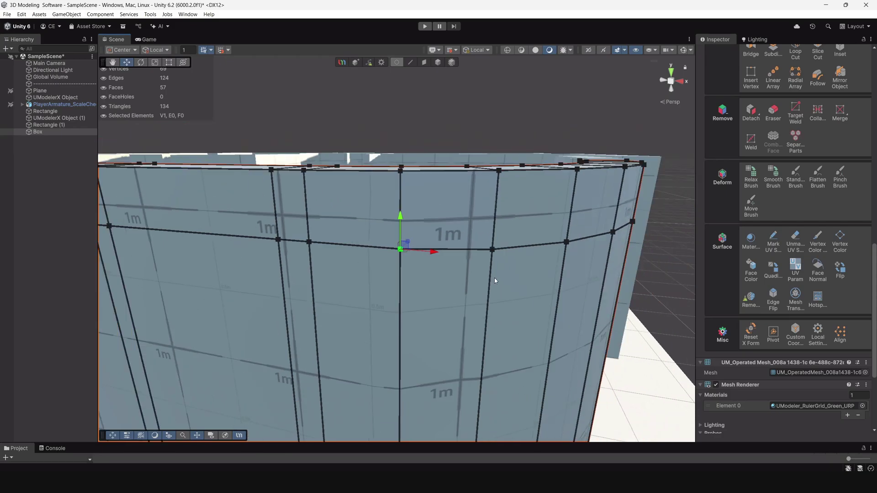
{"action": "left_click_drag", "start_coordinate": [494, 278], "coordinate": [411, 292], "text": "alt"}
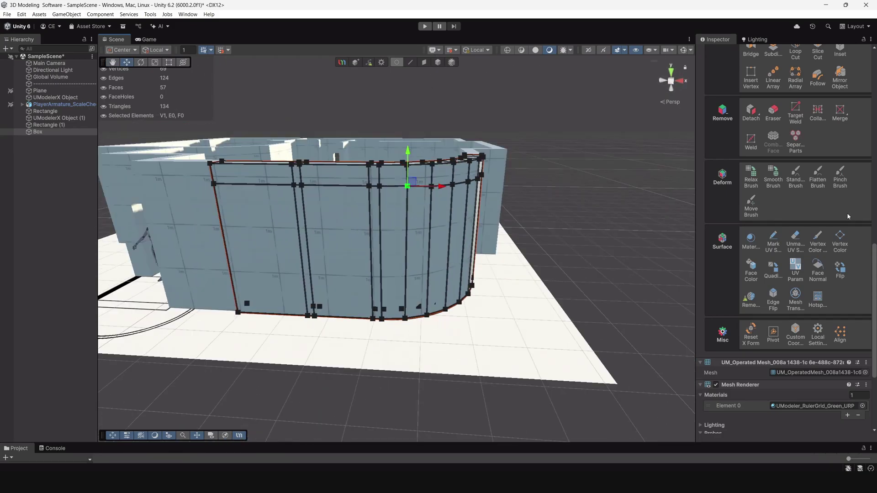
Try to level the vertices of the curved wall's upper line in the Back view.
{"action": "scroll", "coordinate": [832, 182], "scroll_direction": "up", "scroll_amount": 2}
{"action": "left_click", "coordinate": [796, 97]}
{"action": "left_click", "coordinate": [672, 82]}
{"action": "left_click_drag", "start_coordinate": [202, 168], "coordinate": [429, 193]}
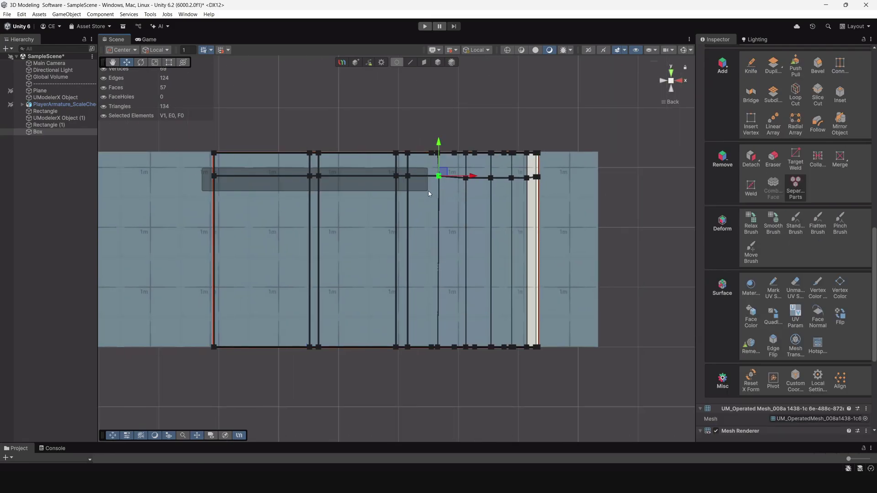
Set Slice Cut's action after cut to Split Only and undo the line drawn across the curved wall.
{"action": "left_click", "coordinate": [818, 94]}
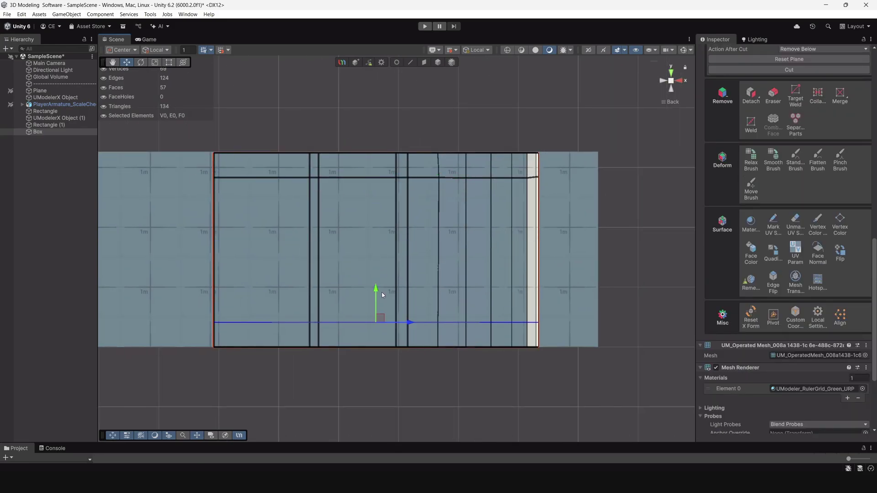
{"action": "left_click", "coordinate": [807, 165]}
{"action": "key", "text": "ctrl+z"}
{"action": "key", "text": "ctrl+z"}
{"action": "key", "text": "ctrl+z"}
{"action": "key", "text": "ctrl+z"}
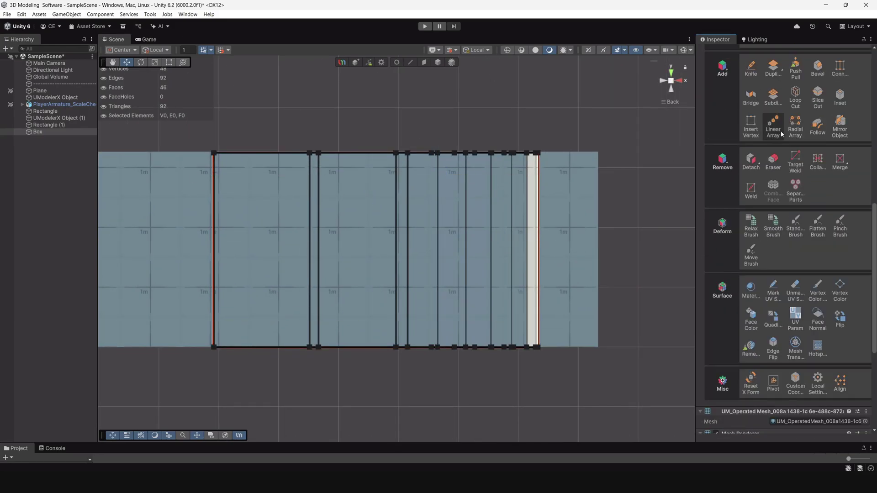
Split the curved wall with horizontal Slice Cuts near its upper edge and near its base.
{"action": "left_click", "coordinate": [818, 96]}
{"action": "left_click_drag", "start_coordinate": [380, 219], "coordinate": [382, 143]}
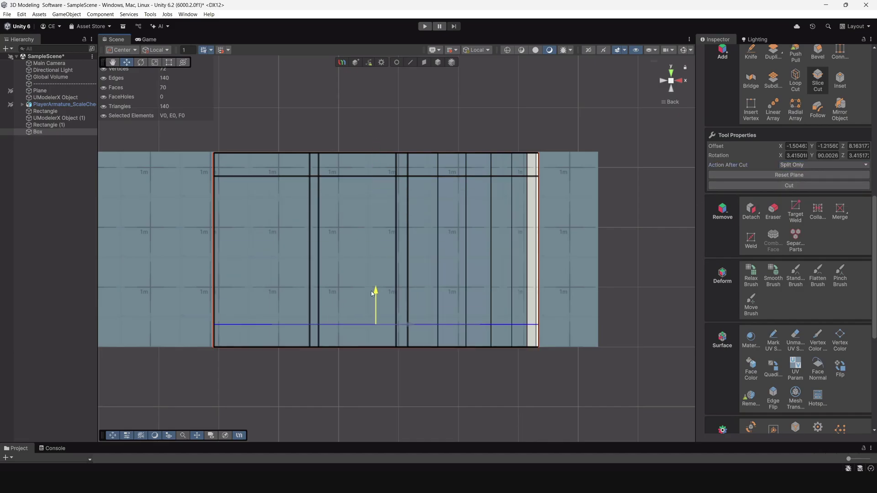
{"action": "left_click_drag", "start_coordinate": [658, 237], "coordinate": [527, 239], "text": "alt"}
Push Pull the panels between the pillars of the curved wall through its thickness to cut the window openings.
{"action": "scroll", "coordinate": [790, 225], "scroll_direction": "up", "scroll_amount": 4}
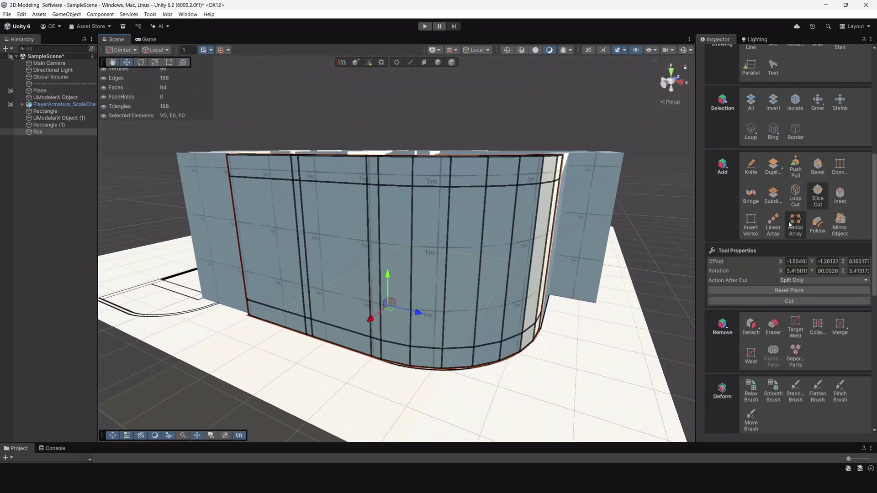
{"action": "left_click", "coordinate": [795, 167]}
{"action": "left_click_drag", "start_coordinate": [446, 253], "coordinate": [462, 228]}
{"action": "left_click_drag", "start_coordinate": [462, 228], "coordinate": [466, 265], "text": "alt"}
{"action": "left_click_drag", "start_coordinate": [594, 274], "coordinate": [540, 274], "text": "alt"}
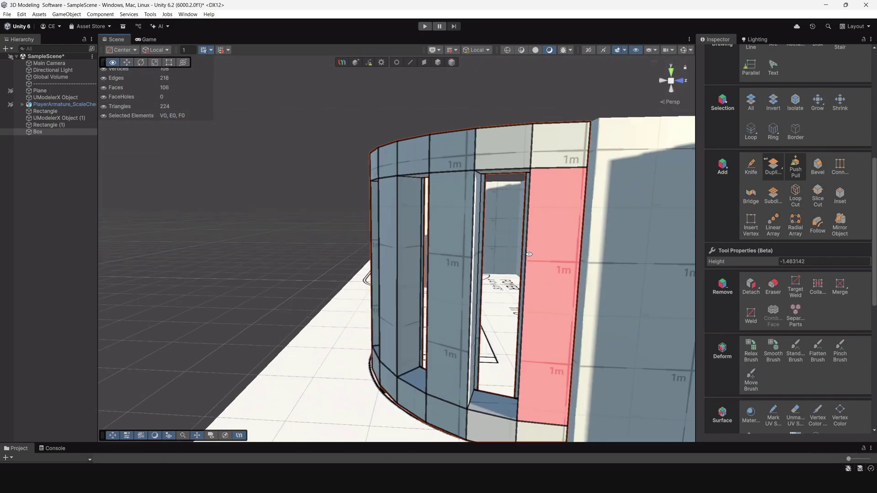
{"action": "left_click_drag", "start_coordinate": [411, 274], "coordinate": [539, 261], "text": "alt"}
{"action": "left_click_drag", "start_coordinate": [397, 274], "coordinate": [393, 247]}
{"action": "left_click_drag", "start_coordinate": [338, 277], "coordinate": [343, 256]}
{"action": "left_click_drag", "start_coordinate": [350, 279], "coordinate": [531, 255], "text": "alt"}
{"action": "left_click", "coordinate": [438, 62]}
{"action": "left_click", "coordinate": [530, 145]}
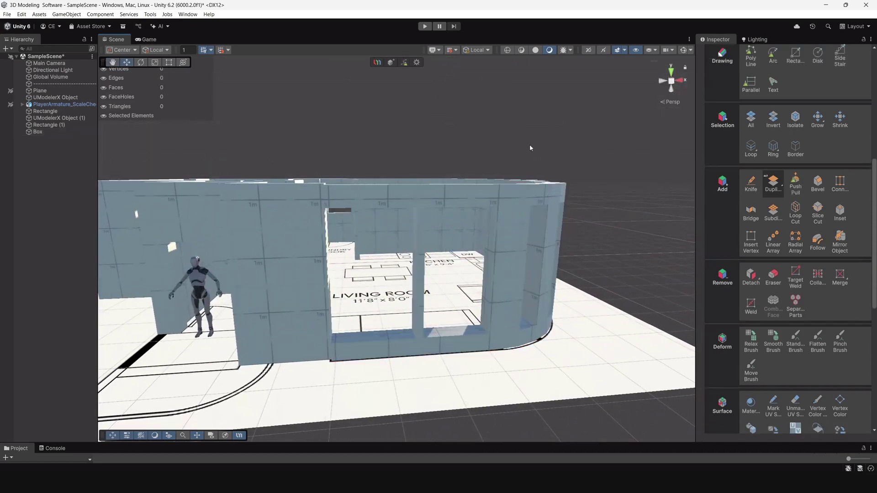
Select the end vertices of the main wall next to the curved window wall and shift them along the wall.
{"action": "left_click", "coordinate": [418, 201]}
{"action": "left_click_drag", "start_coordinate": [380, 215], "coordinate": [368, 232], "text": "alt"}
{"action": "left_click", "coordinate": [292, 224]}
{"action": "left_click", "coordinate": [397, 62]}
{"action": "left_click_drag", "start_coordinate": [402, 183], "coordinate": [407, 256], "text": "alt"}
{"action": "left_click_drag", "start_coordinate": [388, 203], "coordinate": [413, 299]}
{"action": "left_click_drag", "start_coordinate": [433, 262], "coordinate": [413, 262]}
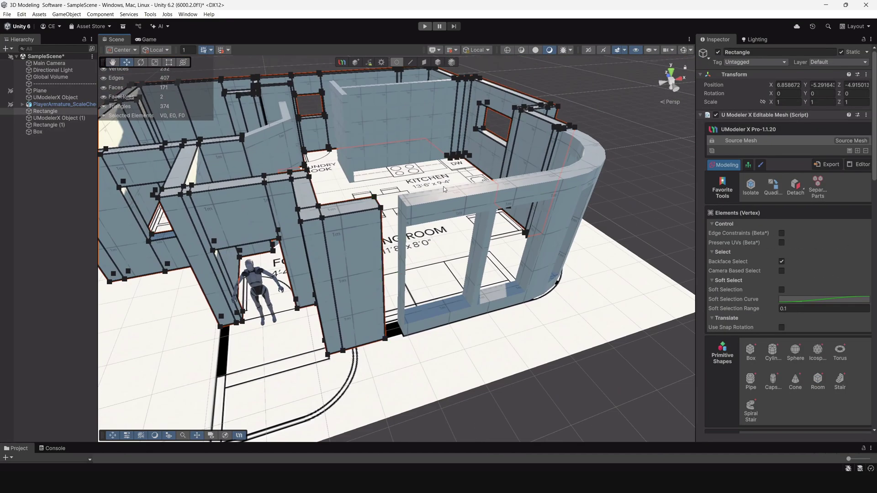
Move the end face of the curved window wall toward the main wall to close the gap between them.
{"action": "left_click", "coordinate": [438, 62]}
{"action": "left_click", "coordinate": [434, 206]}
{"action": "left_click", "coordinate": [424, 63]}
{"action": "left_click_drag", "start_coordinate": [526, 311], "coordinate": [519, 255], "text": "alt"}
{"action": "left_click_drag", "start_coordinate": [414, 278], "coordinate": [404, 278]}
{"action": "left_click_drag", "start_coordinate": [438, 256], "coordinate": [461, 293], "text": "alt"}
{"action": "scroll", "coordinate": [389, 256], "scroll_direction": "up", "scroll_amount": 3}
{"action": "left_click_drag", "start_coordinate": [354, 247], "coordinate": [379, 265]}
{"action": "left_click_drag", "start_coordinate": [525, 238], "coordinate": [303, 184], "text": "alt"}
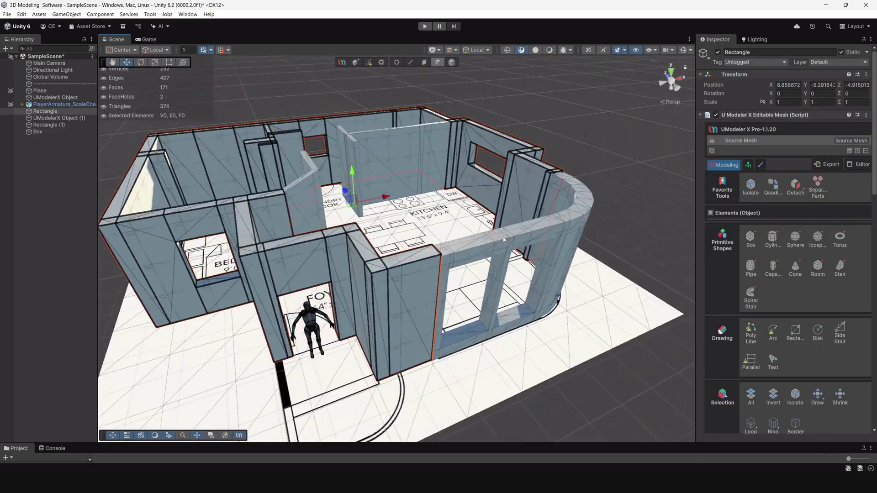
Create the dining table top as a thin box over its plan outline and raise it to Y 0.59.
{"action": "left_click_drag", "start_coordinate": [503, 240], "coordinate": [475, 279], "text": "alt"}
{"action": "left_click", "coordinate": [356, 63]}
{"action": "left_click", "coordinate": [751, 238]}
{"action": "scroll", "coordinate": [474, 261], "scroll_direction": "up", "scroll_amount": 4}
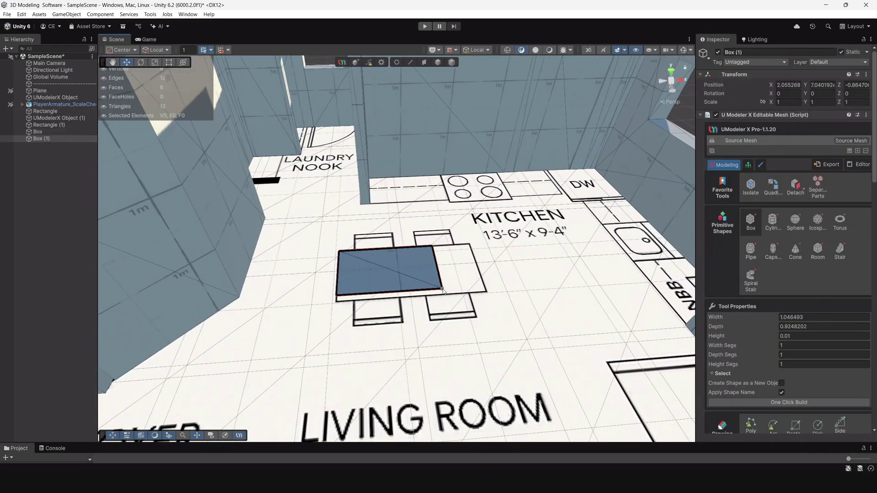
{"action": "left_click", "coordinate": [484, 290]}
{"action": "key", "text": "Escape"}
{"action": "left_click_drag", "start_coordinate": [406, 246], "coordinate": [406, 219]}
{"action": "left_click_drag", "start_coordinate": [438, 256], "coordinate": [430, 228], "text": "alt"}
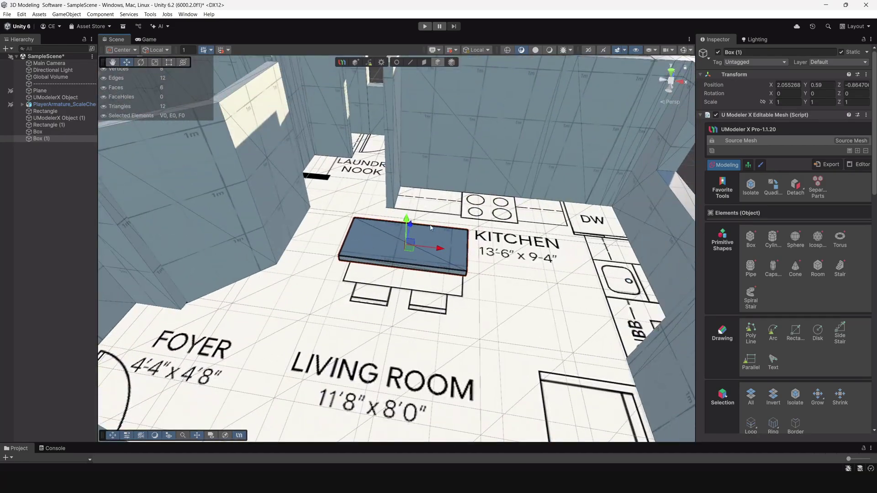
Start a new Box object on a dining chair outline beside the table.
{"action": "left_click", "coordinate": [355, 62]}
{"action": "left_click", "coordinate": [751, 237]}
{"action": "left_click", "coordinate": [383, 288]}
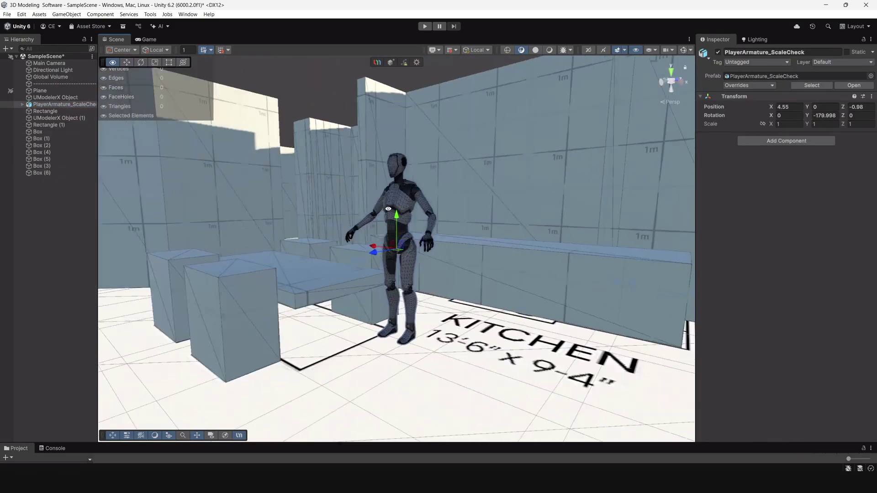
Examine the blocked-out furniture in the kitchen, bath and living room, and the whole apartment from outside.
{"action": "left_click_drag", "start_coordinate": [388, 209], "coordinate": [390, 253], "text": "alt"}
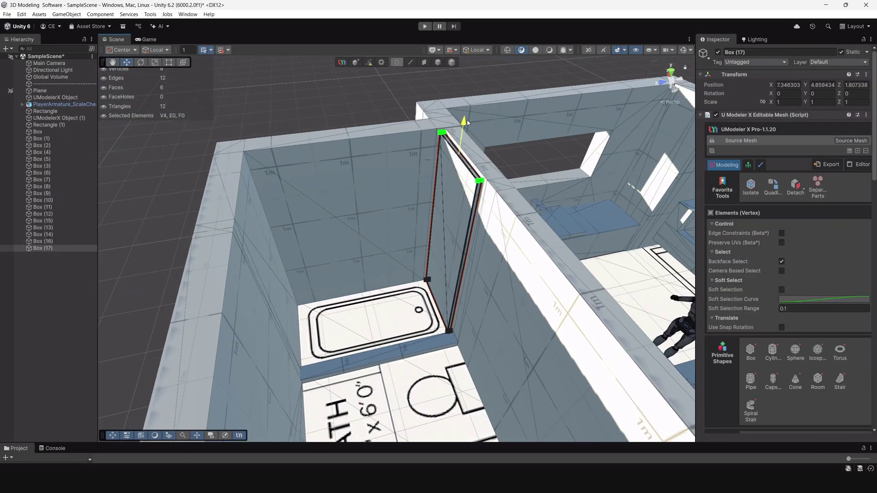
{"action": "left_click_drag", "start_coordinate": [388, 303], "coordinate": [410, 342]}
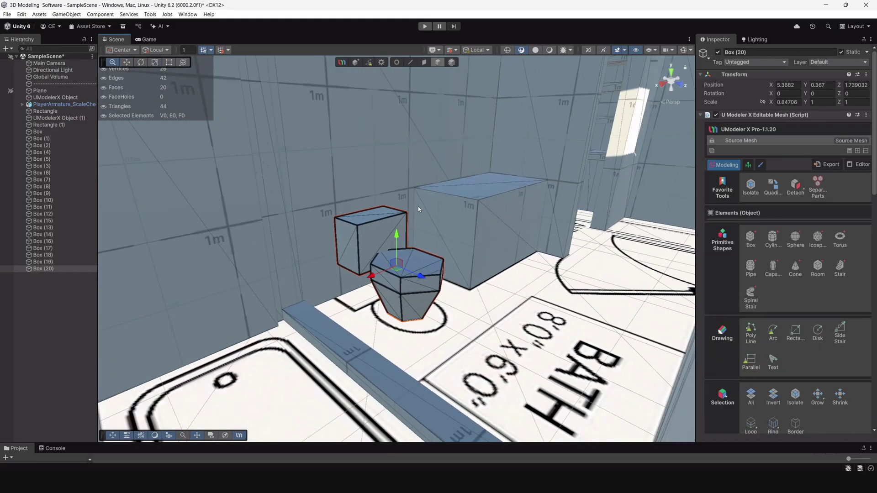
{"action": "right_click_drag", "start_coordinate": [419, 209], "coordinate": [347, 238], "text": "alt"}
{"action": "left_click_drag", "start_coordinate": [347, 238], "coordinate": [632, 347], "text": "alt"}
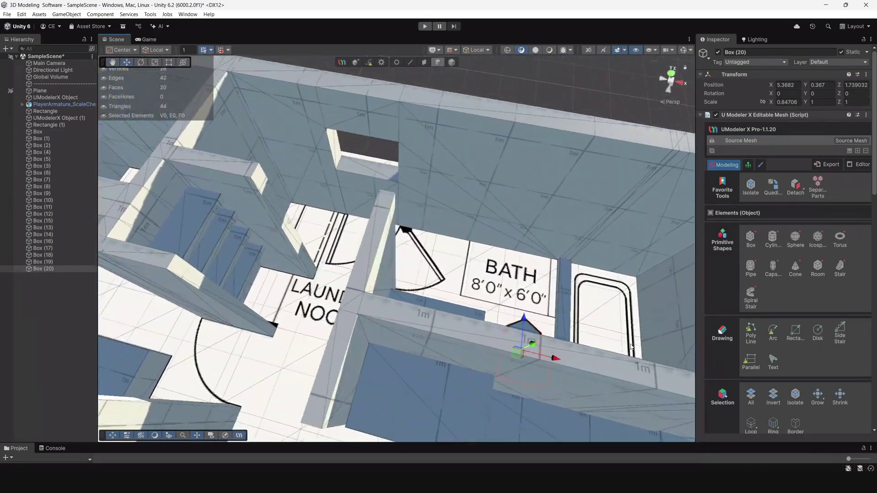
{"action": "right_click_drag", "start_coordinate": [631, 347], "coordinate": [420, 234]}
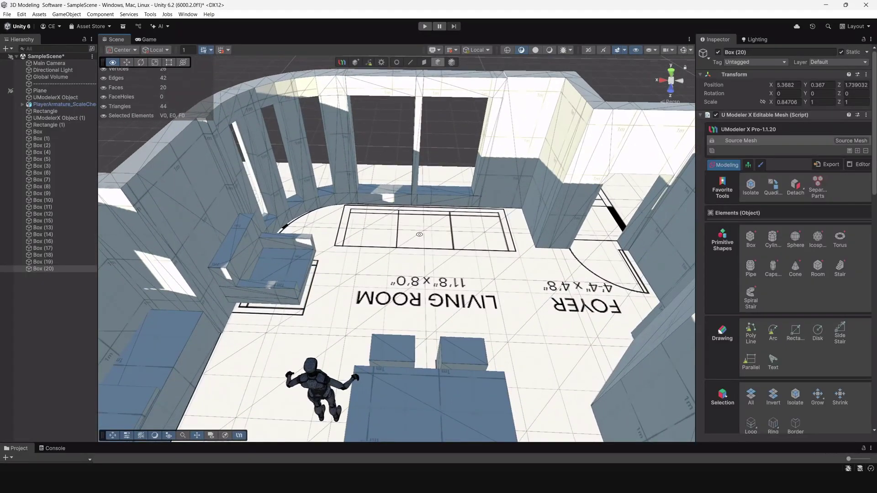
{"action": "left_click_drag", "start_coordinate": [420, 235], "coordinate": [202, 276], "text": "alt"}
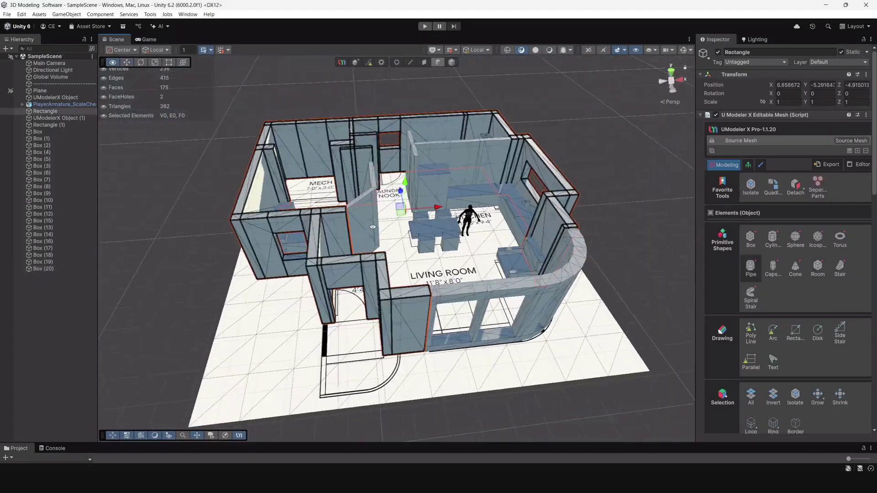
{"action": "left_click_drag", "start_coordinate": [320, 256], "coordinate": [279, 254], "text": "alt"}
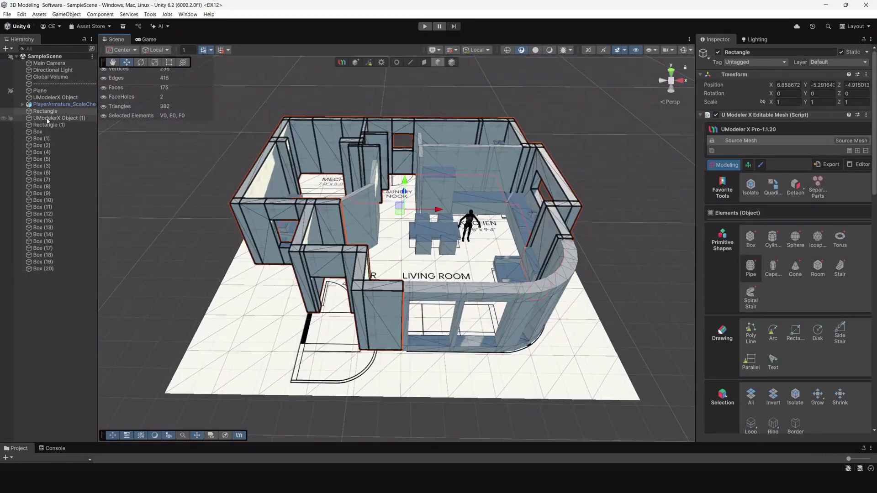
Group all wall and furniture objects under an empty parent, hide the group and make it unpickable.
{"action": "left_click", "coordinate": [51, 271], "text": "shift"}
{"action": "right_click", "coordinate": [47, 233]}
{"action": "left_click", "coordinate": [80, 268]}
{"action": "left_click", "coordinate": [22, 112]}
{"action": "left_click", "coordinate": [3, 111]}
{"action": "left_click", "coordinate": [10, 112]}
{"action": "left_click", "coordinate": [239, 216]}
Create a new UModelerX object and trace the floor plan's outer edge with Poly Line along the foyer, entry porch and living room.
{"action": "scroll", "coordinate": [320, 173], "scroll_direction": "up", "scroll_amount": 3}
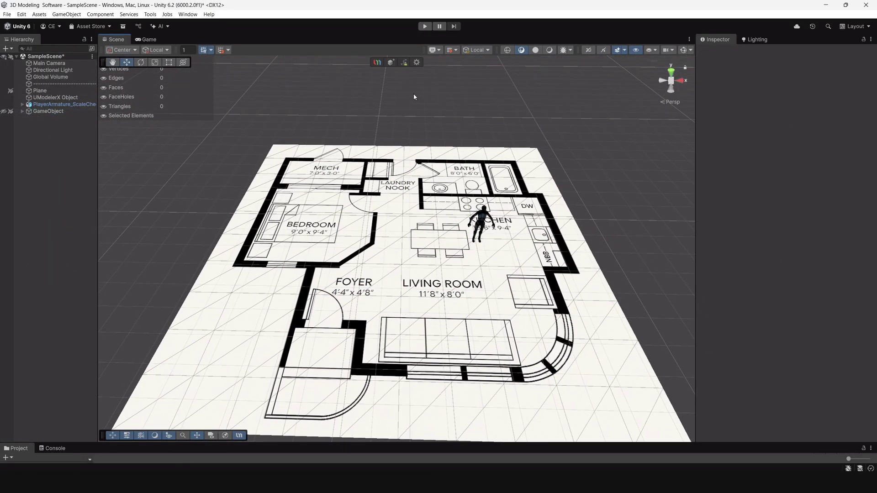
{"action": "left_click", "coordinate": [391, 62]}
{"action": "scroll", "coordinate": [753, 221], "scroll_direction": "down", "scroll_amount": 5}
{"action": "left_click", "coordinate": [751, 274]}
{"action": "right_click_drag", "start_coordinate": [412, 196], "coordinate": [373, 232]}
{"action": "scroll", "coordinate": [373, 232], "scroll_direction": "up", "scroll_amount": 3}
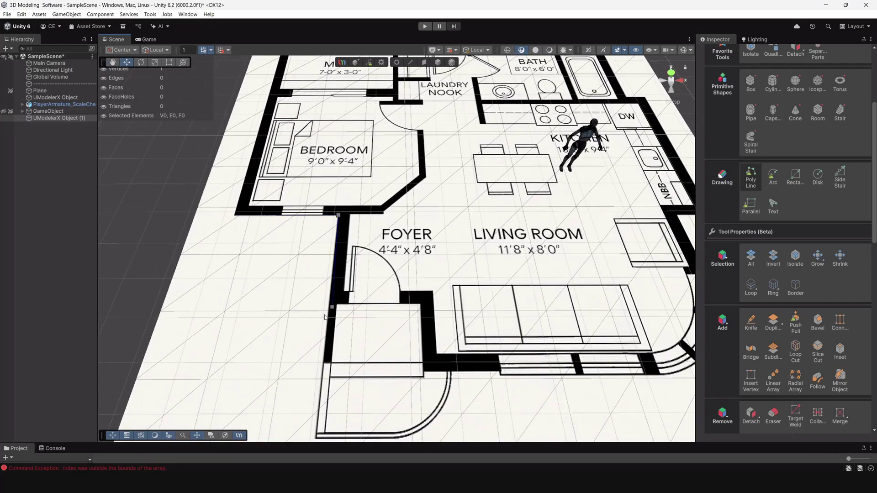
{"action": "left_click", "coordinate": [423, 373]}
{"action": "middle_click_drag", "start_coordinate": [539, 372], "coordinate": [329, 362]}
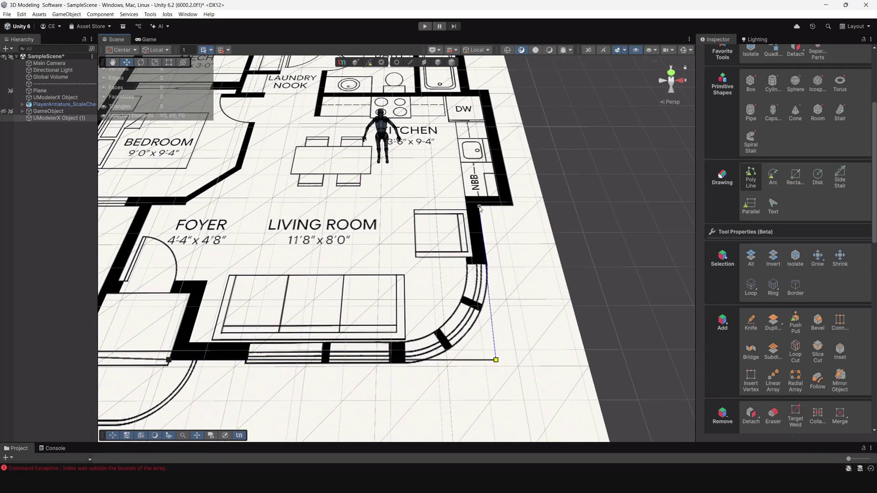
Complete the Poly Line outline around the remaining outer walls and form a base slab and a roof slab from it.
{"action": "left_click_drag", "start_coordinate": [480, 209], "coordinate": [415, 283], "text": "alt"}
{"action": "left_click", "coordinate": [415, 284]}
{"action": "left_click", "coordinate": [420, 323]}
{"action": "middle_click_drag", "start_coordinate": [653, 311], "coordinate": [428, 295]}
{"action": "left_click", "coordinate": [428, 293]}
{"action": "left_click", "coordinate": [428, 269]}
{"action": "left_click_drag", "start_coordinate": [548, 292], "coordinate": [415, 317], "text": "alt"}
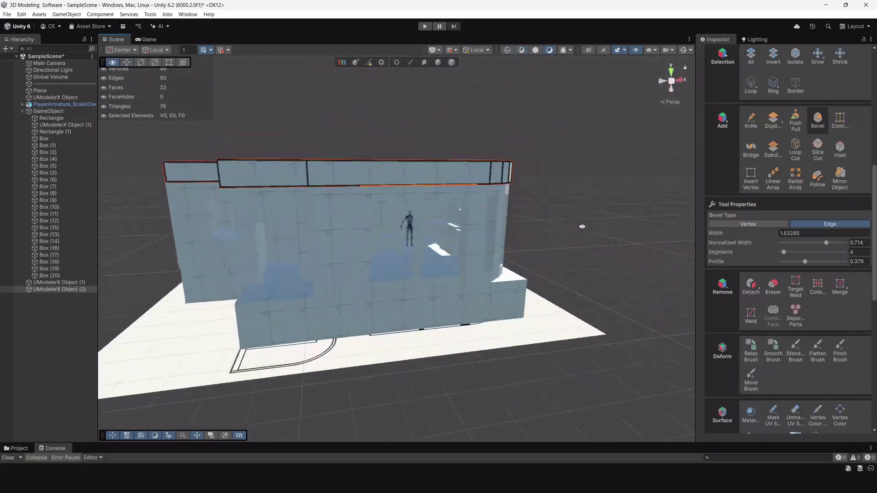
Try to bevel the base slab's corner under the curved windows, and replace the slab with a copy of the rounded roof slab at Y -0.062.
{"action": "left_click_drag", "start_coordinate": [608, 247], "coordinate": [419, 248], "text": "alt"}
{"action": "scroll", "coordinate": [512, 222], "scroll_direction": "up", "scroll_amount": 6}
{"action": "scroll", "coordinate": [454, 218], "scroll_direction": "down", "scroll_amount": 6}
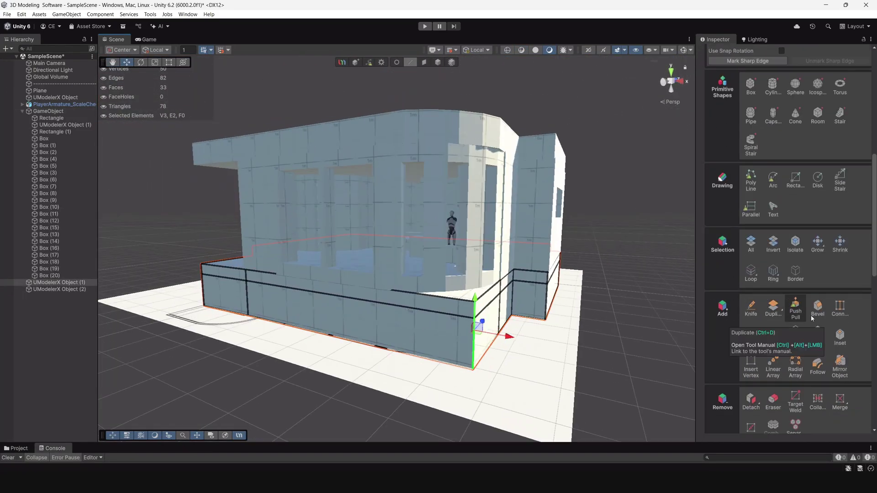
{"action": "left_click", "coordinate": [818, 310]}
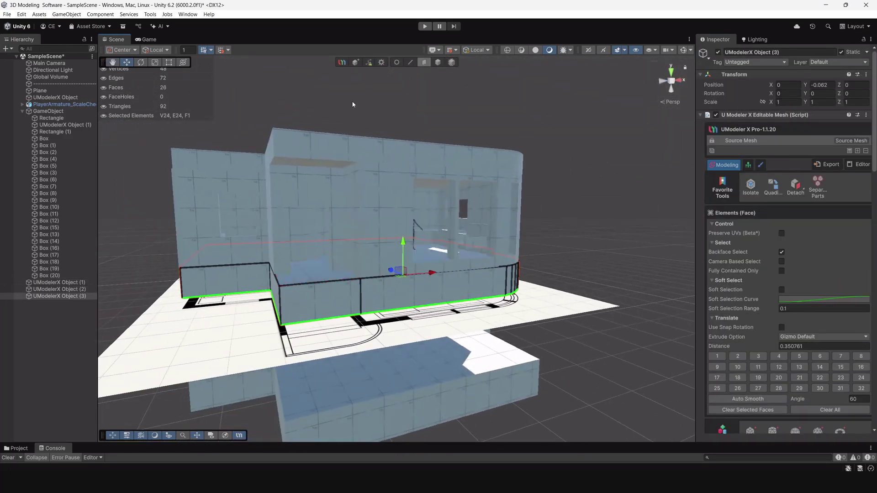
{"action": "key", "text": "4"}
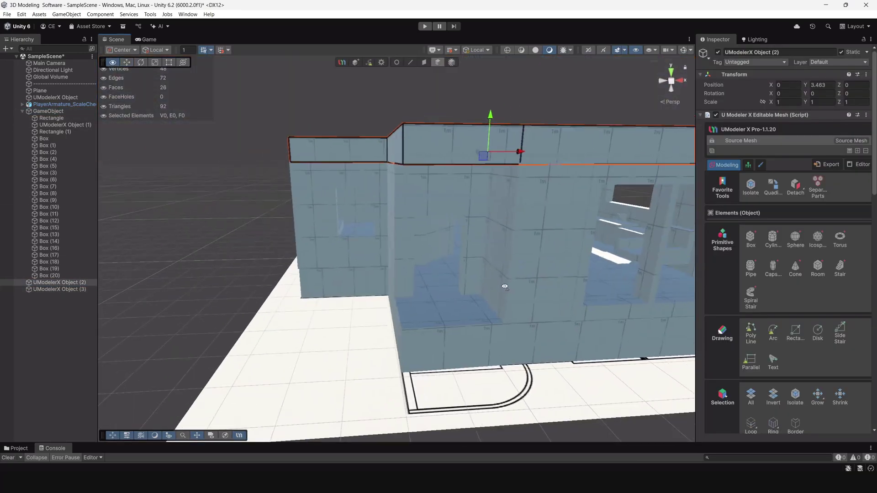
Examine the shaded apartment from above, selecting the main walls, the curved window wall and the floor slab in turn.
{"action": "left_click", "coordinate": [283, 292]}
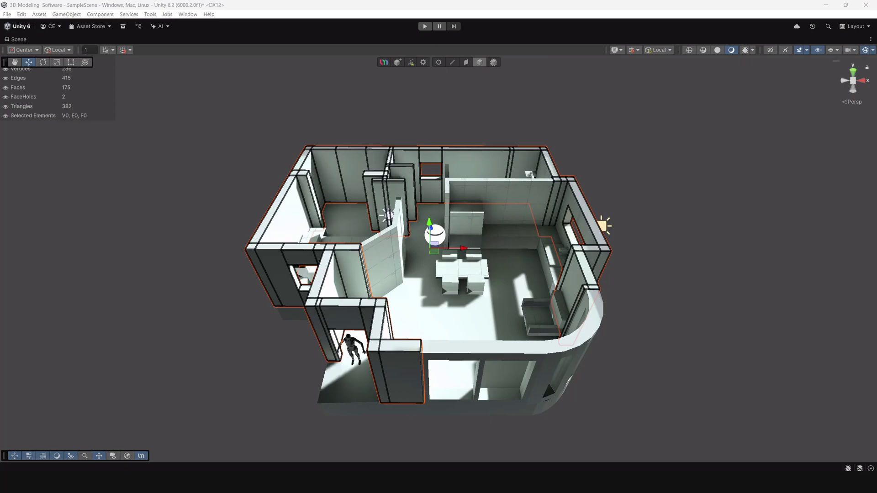
{"action": "left_click", "coordinate": [395, 258]}
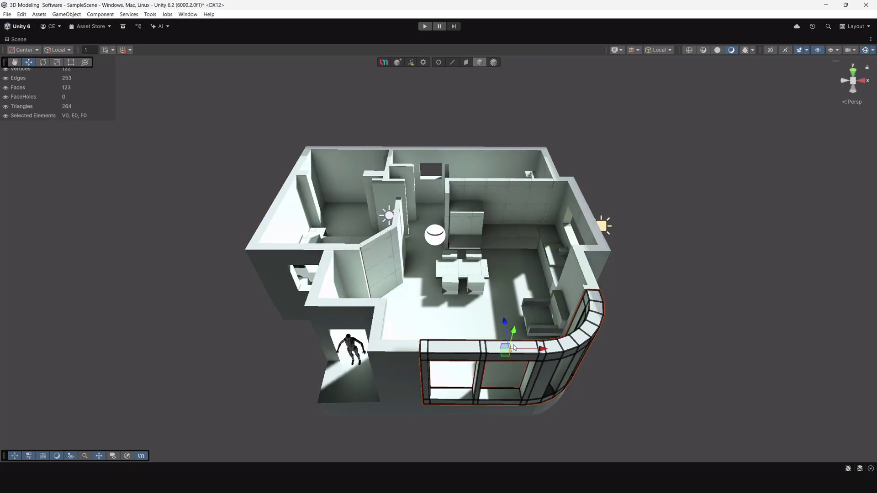
{"action": "left_click", "coordinate": [577, 276]}
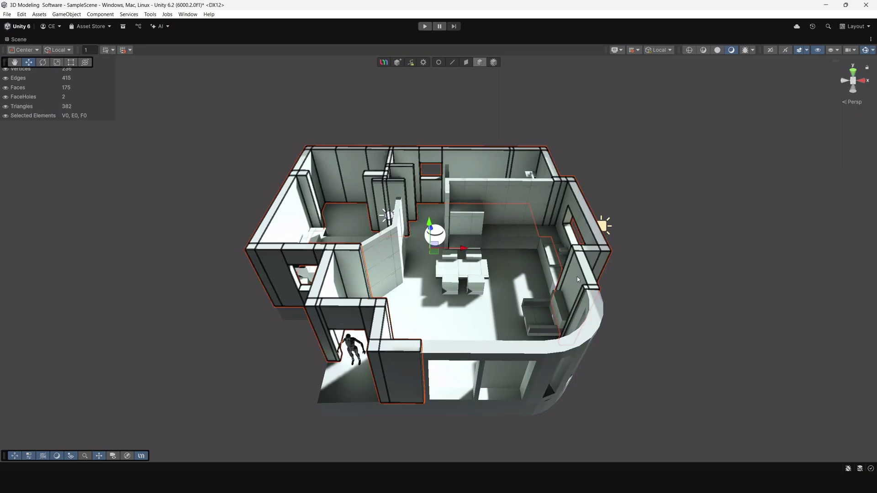
{"action": "left_click", "coordinate": [517, 283]}
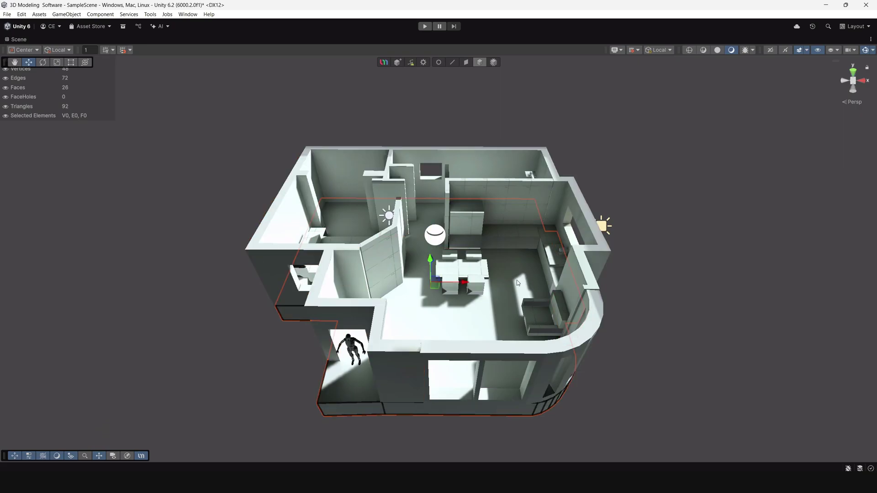
{"action": "left_click", "coordinate": [339, 253]}
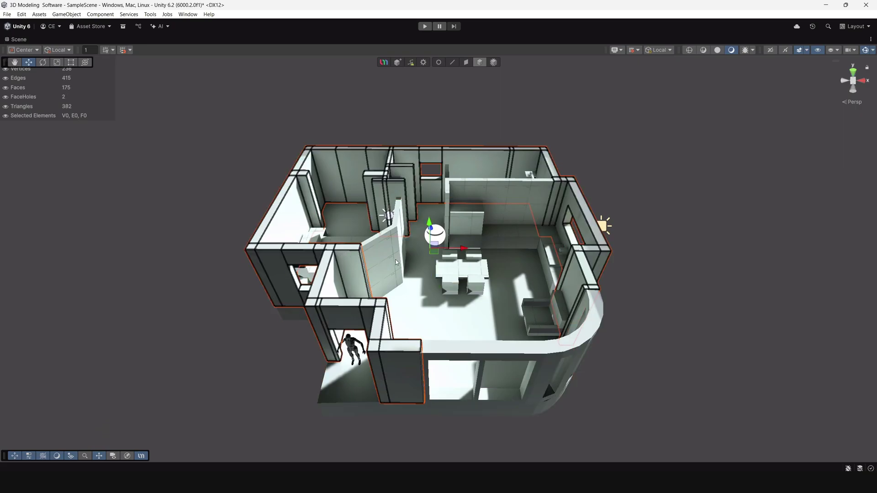
{"action": "left_click_drag", "start_coordinate": [398, 264], "coordinate": [444, 288], "text": "alt"}
{"action": "left_click", "coordinate": [417, 233]}
{"action": "left_click", "coordinate": [337, 249]}
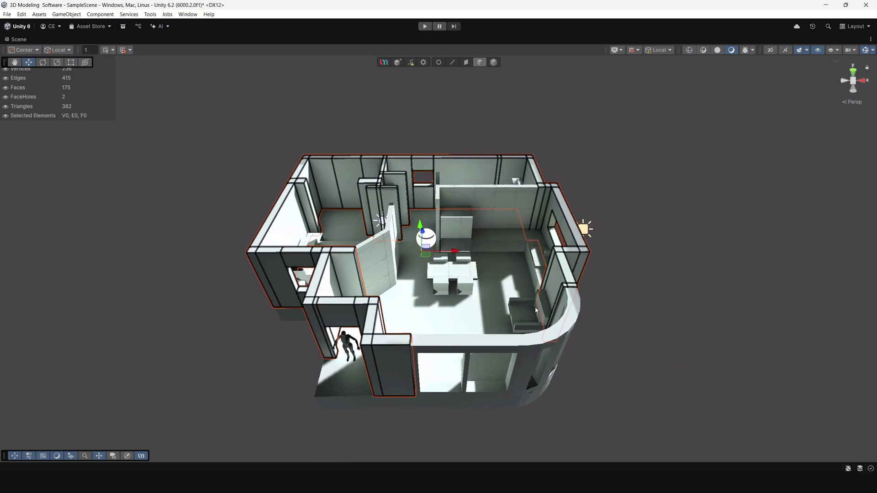